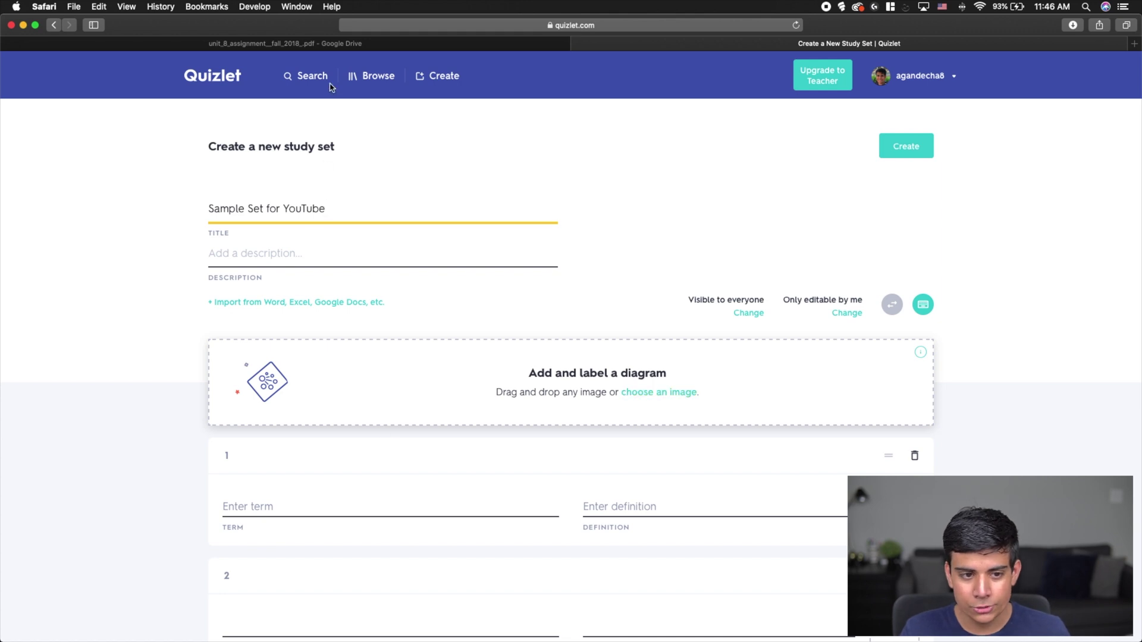
- Bring up the Unit 8 Flip Book PDF of psychology terms
{"action": "left_click", "coordinate": [329, 46]}
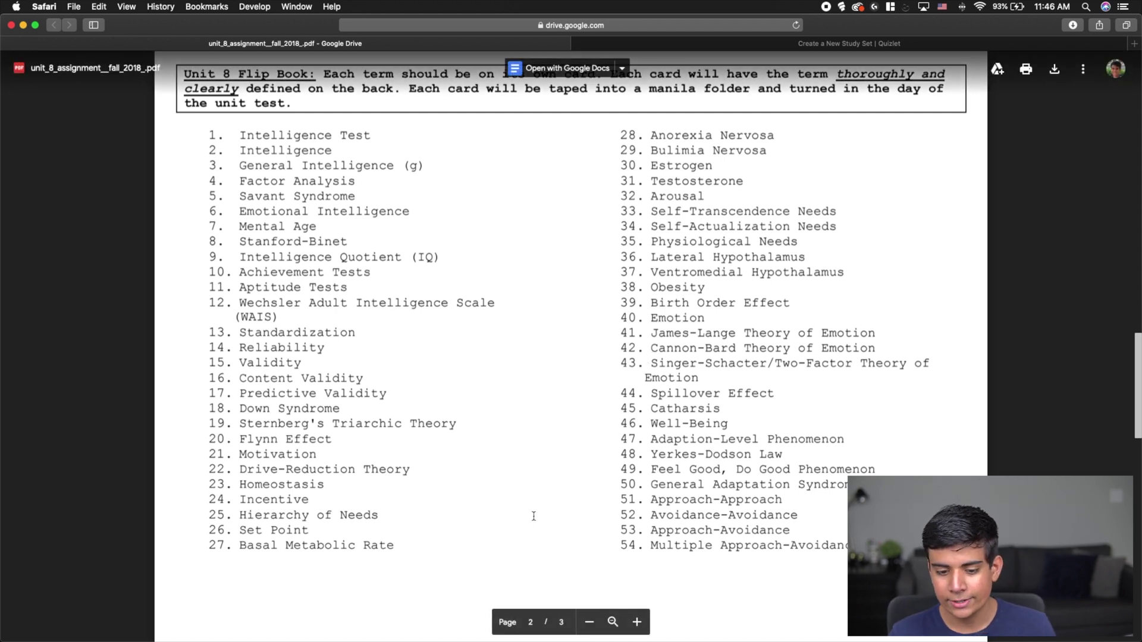
- Find the flip-book term list and select terms 1 through 27 in its left column
{"action": "scroll", "coordinate": [595, 440], "scroll_direction": "down", "scroll_amount": 5}
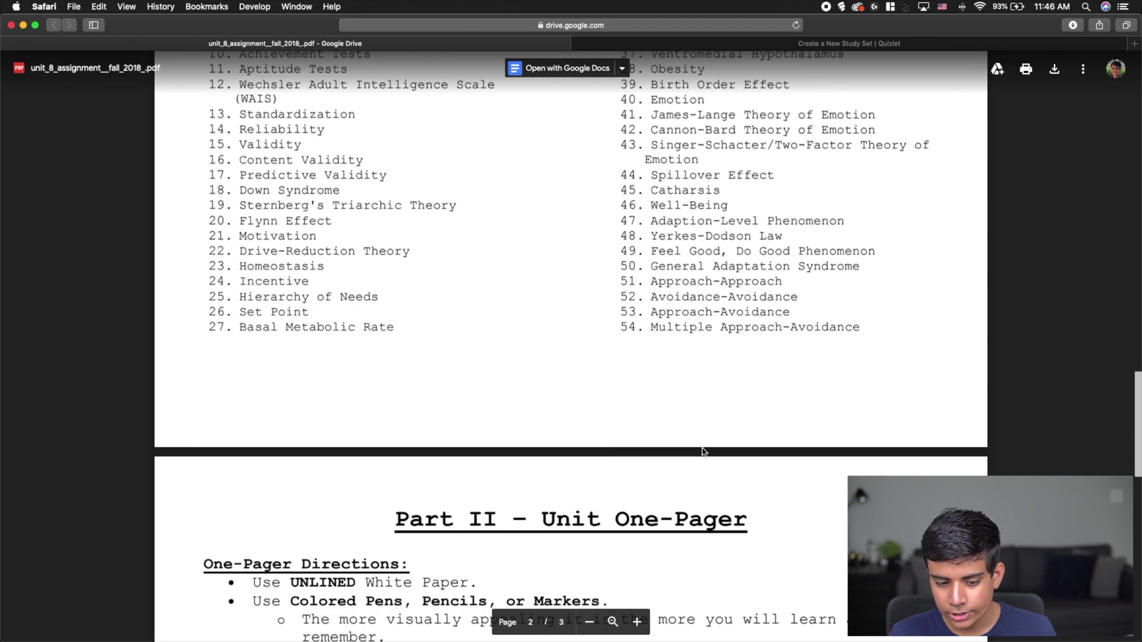
{"action": "scroll", "coordinate": [796, 411], "scroll_direction": "up", "scroll_amount": 5}
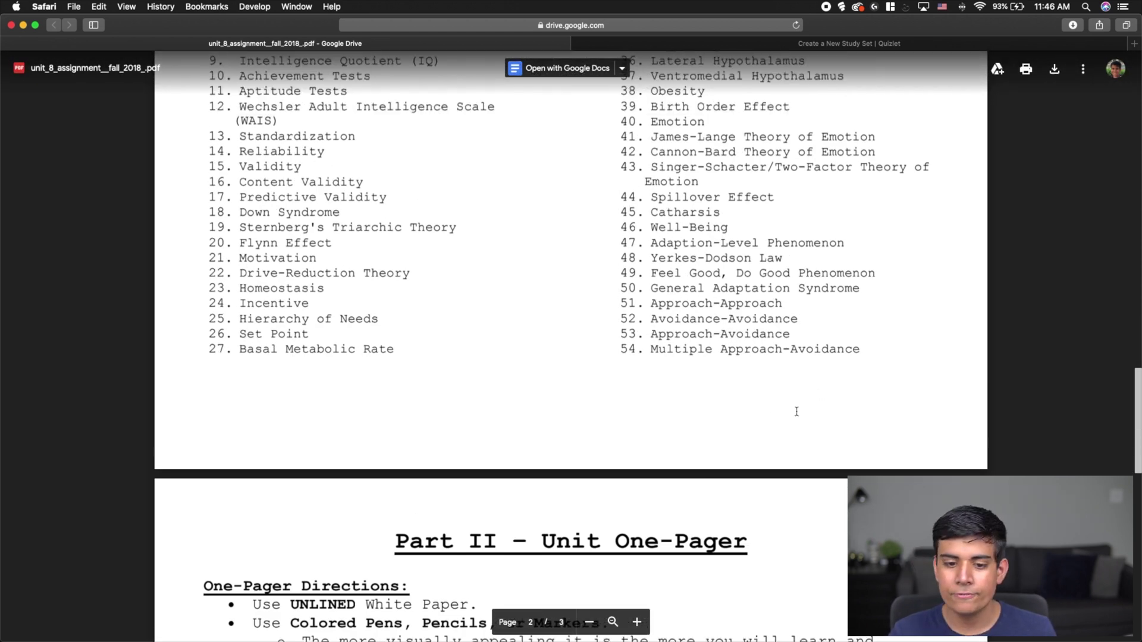
{"action": "scroll", "coordinate": [796, 412], "scroll_direction": "down", "scroll_amount": 1}
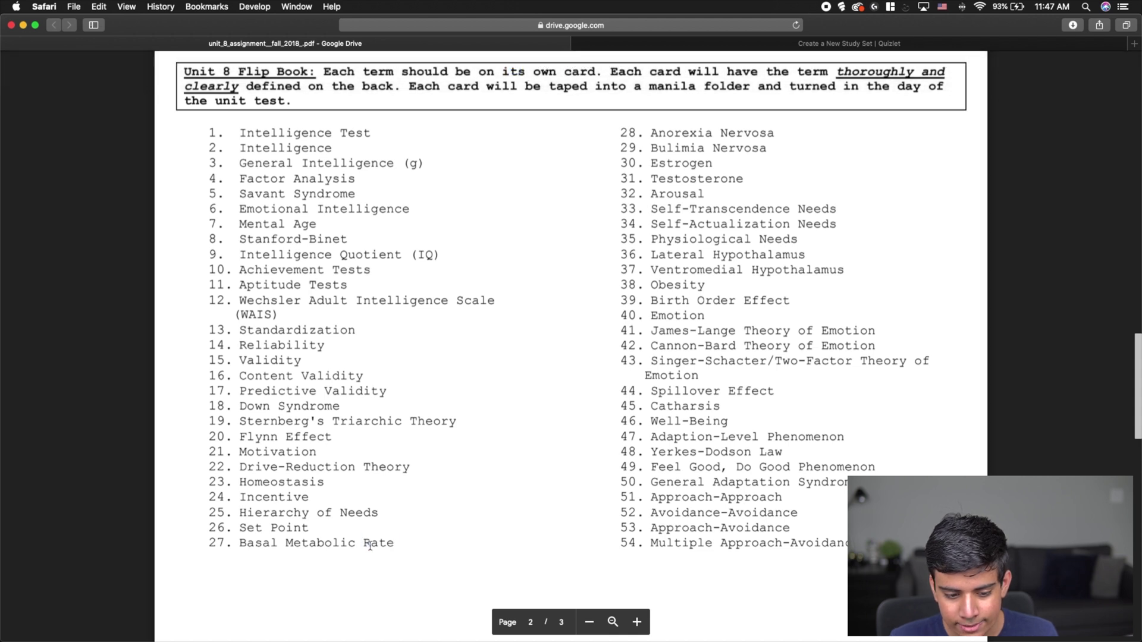
{"action": "left_click_drag", "start_coordinate": [378, 544], "coordinate": [215, 135]}
{"action": "key", "text": "super+c"}
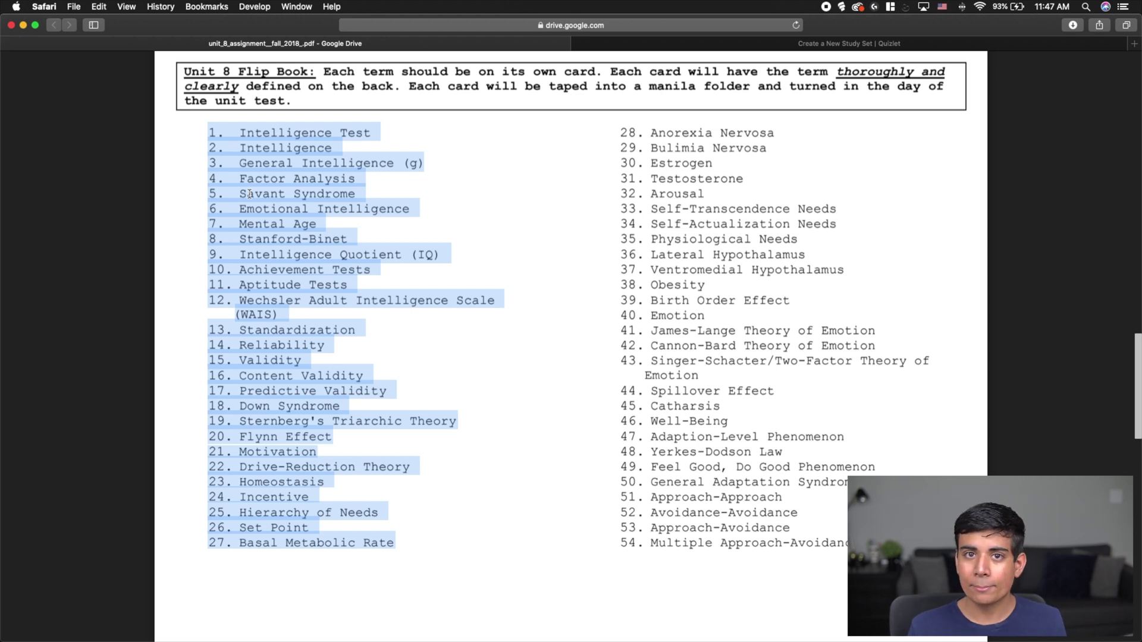
- Launch TextEdit, create an enlarged new document at 17 pt, and paste the 27 terms
{"action": "key", "text": "super+space"}
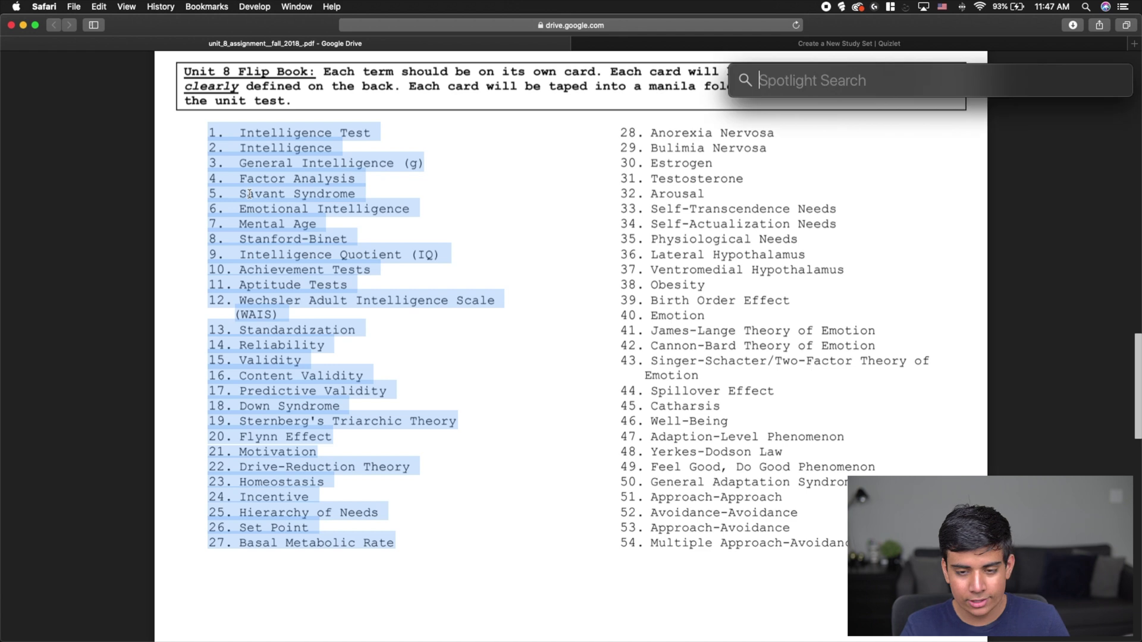
{"action": "type", "text": "te"}
{"action": "key", "text": "Return"}
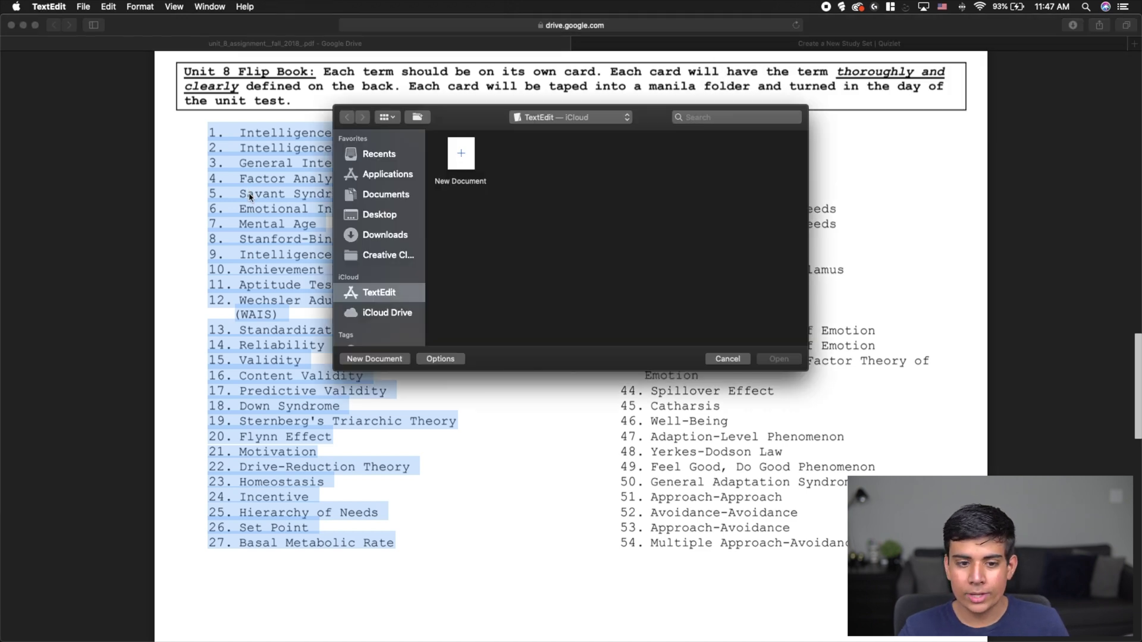
{"action": "left_click", "coordinate": [360, 351]}
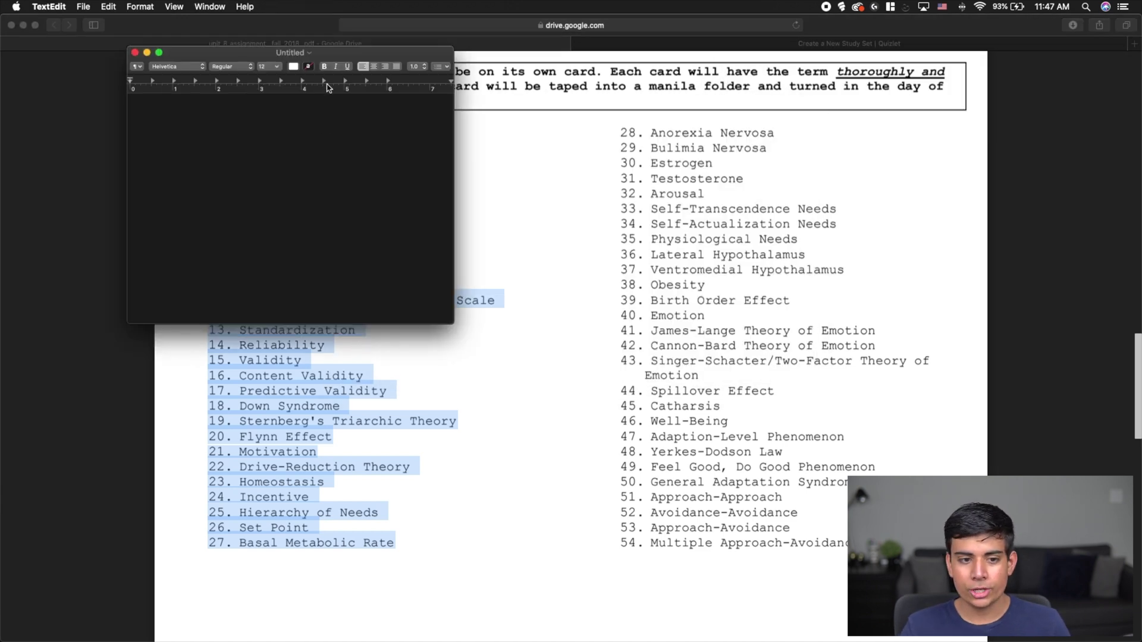
{"action": "left_click_drag", "start_coordinate": [363, 55], "coordinate": [495, 59]}
{"action": "left_click_drag", "start_coordinate": [580, 324], "coordinate": [803, 460]}
{"action": "key", "text": "super+plus"}
{"action": "key", "text": "super+plus"}
{"action": "key", "text": "super+plus"}
{"action": "key", "text": "super+plus"}
{"action": "key", "text": "super+plus"}
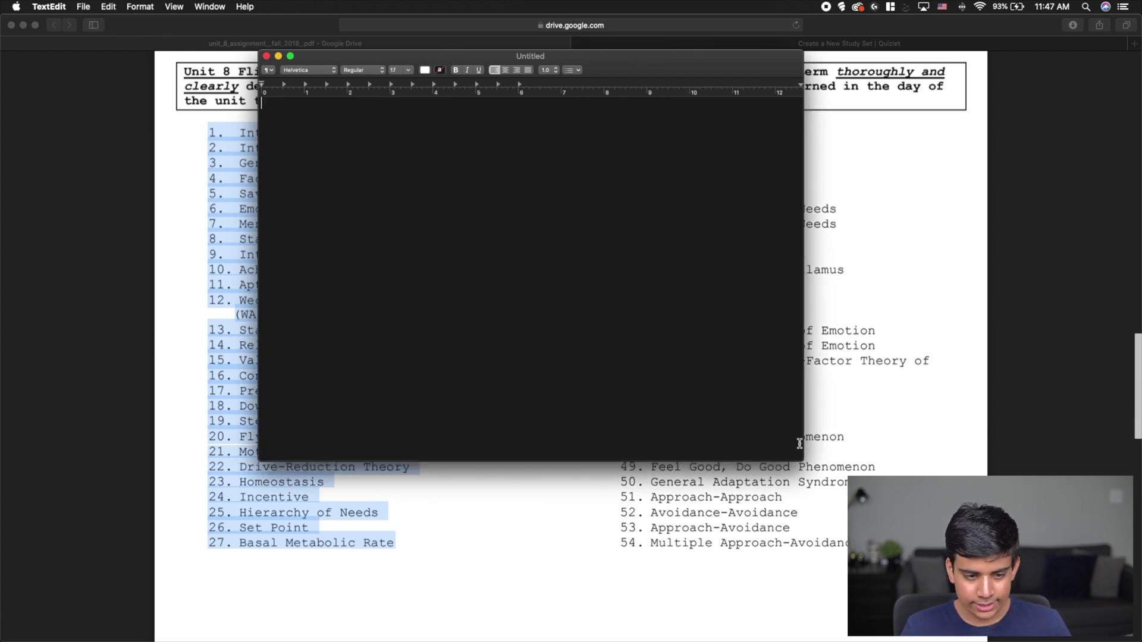
{"action": "key", "text": "super+v"}
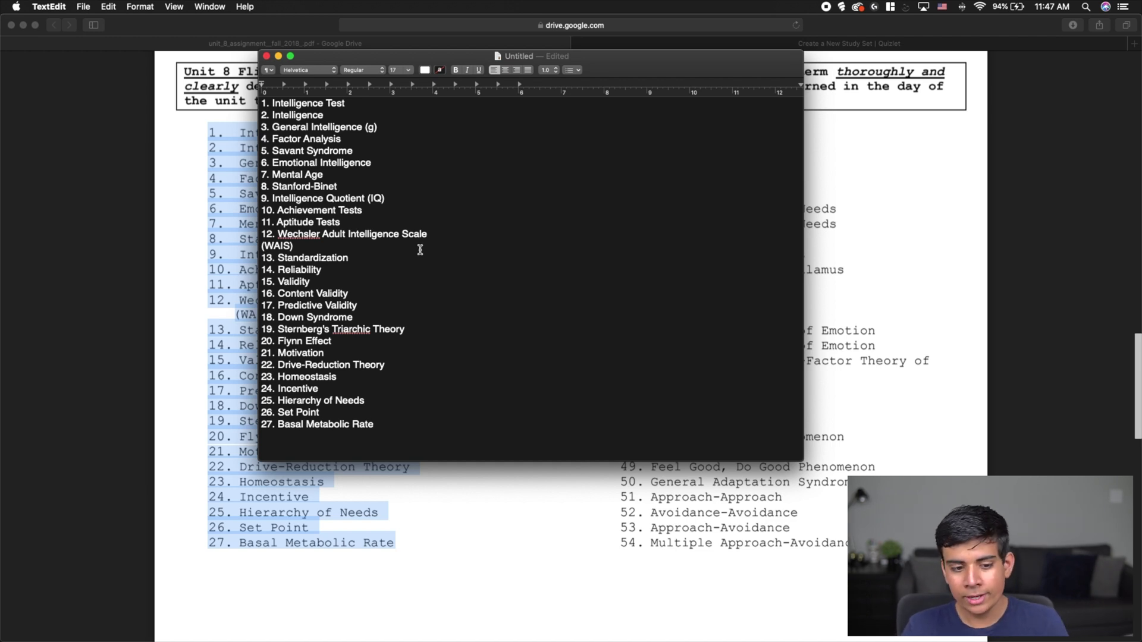
- Rejoin (WAIS) onto the Wechsler Adult Intelligence Scale line
{"action": "left_click_drag", "start_coordinate": [410, 426], "coordinate": [248, 102]}
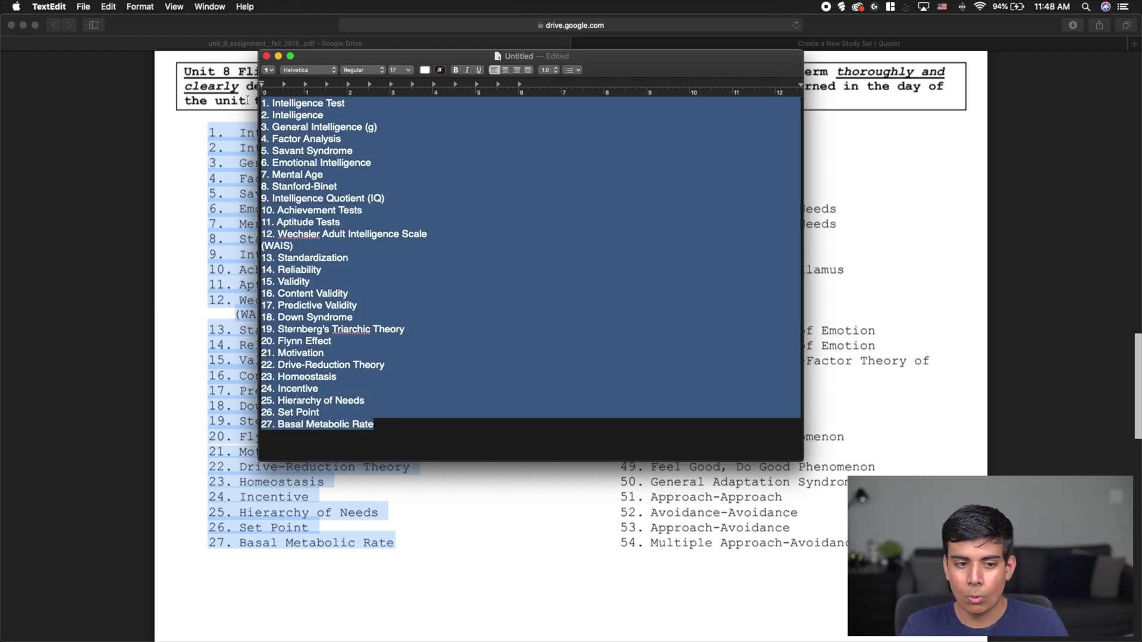
{"action": "left_click", "coordinate": [358, 262]}
{"action": "double_click", "coordinate": [297, 233]}
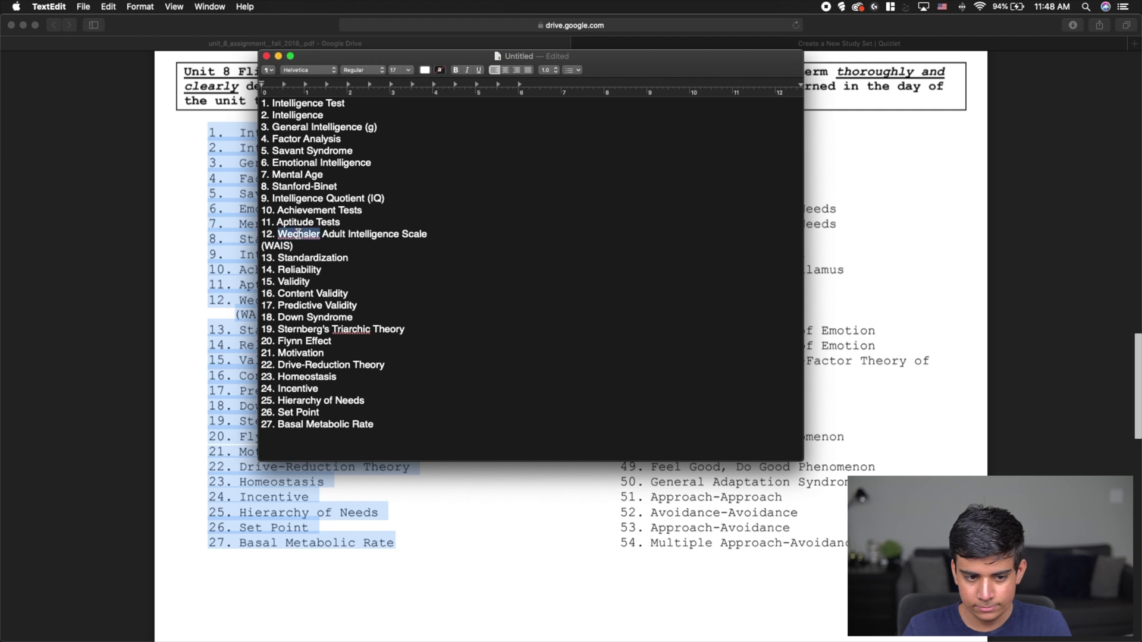
{"action": "left_click_drag", "start_coordinate": [297, 234], "coordinate": [416, 241]}
{"action": "left_click", "coordinate": [416, 242]}
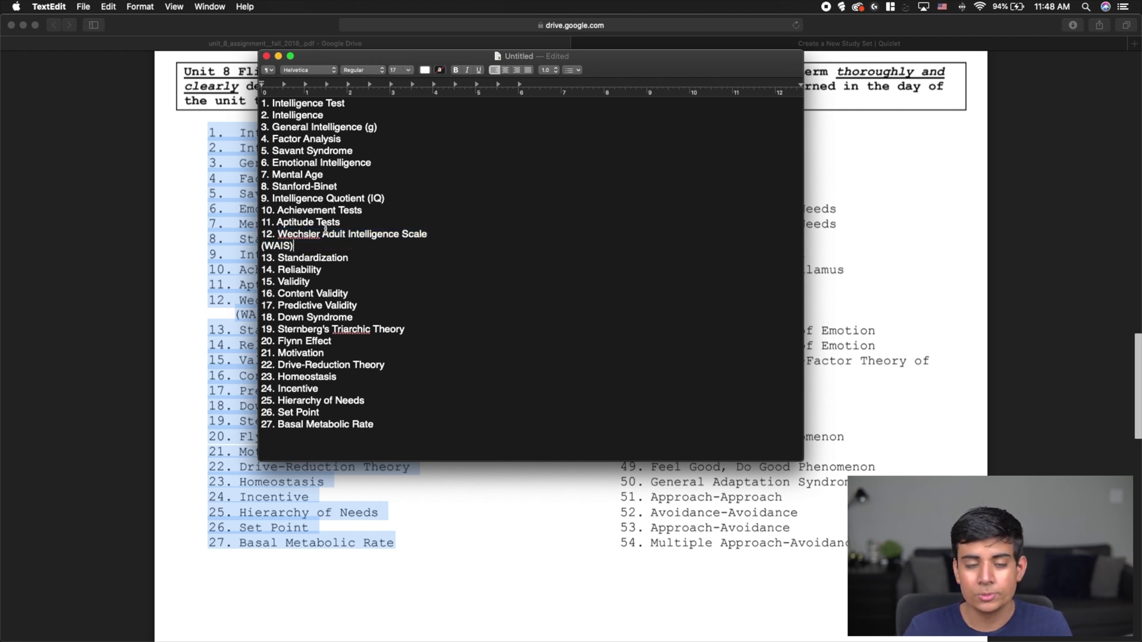
{"action": "left_click", "coordinate": [262, 245]}
{"action": "key", "text": "BackSpace"}
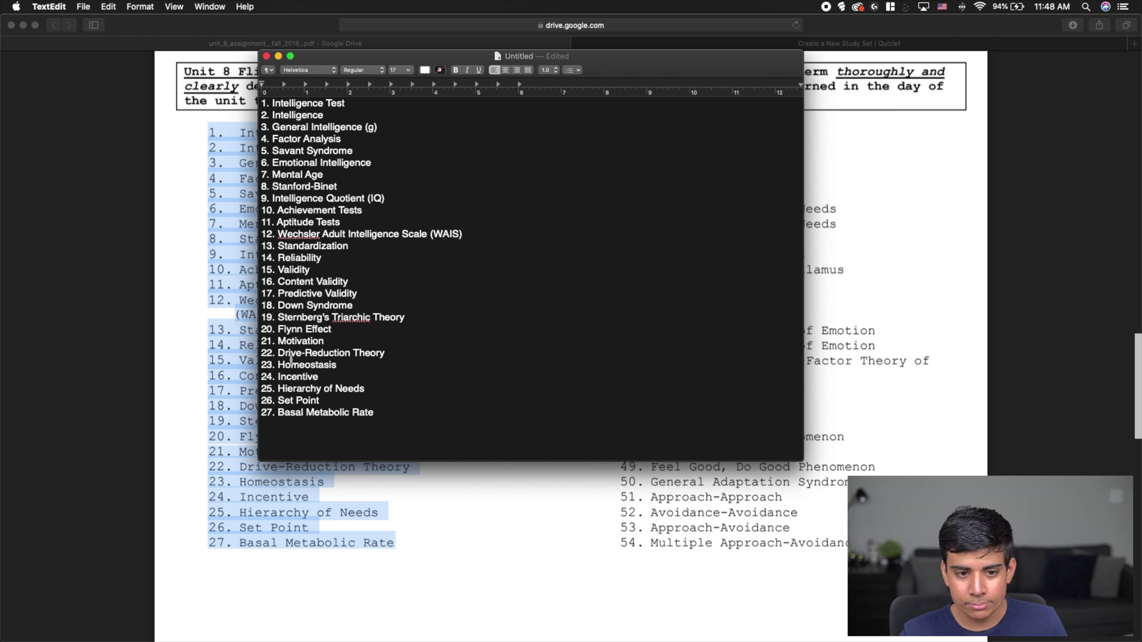
{"action": "key", "text": "super+f"}
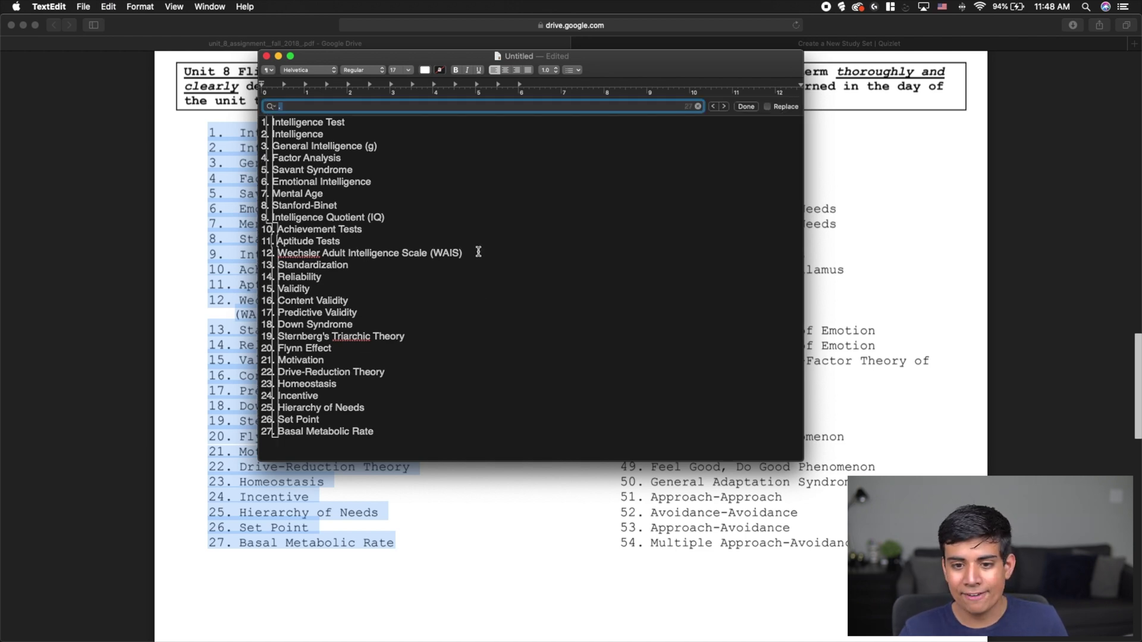
- Use find and replace to delete every digit 1 through 5 from the list
{"action": "left_click", "coordinate": [768, 106]}
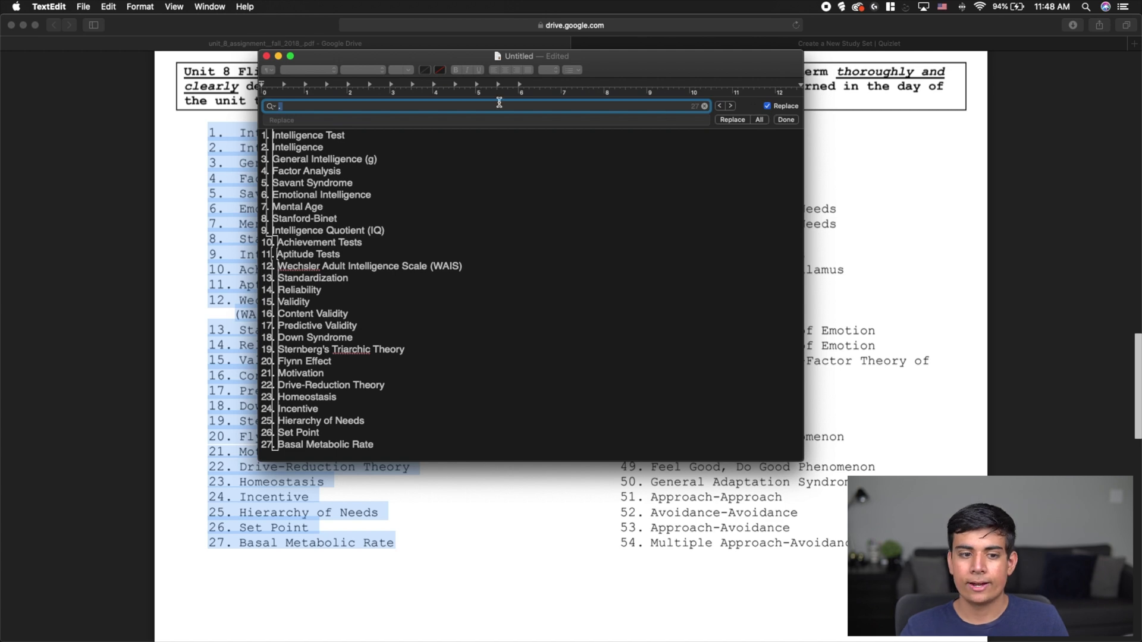
{"action": "key", "text": "BackSpace"}
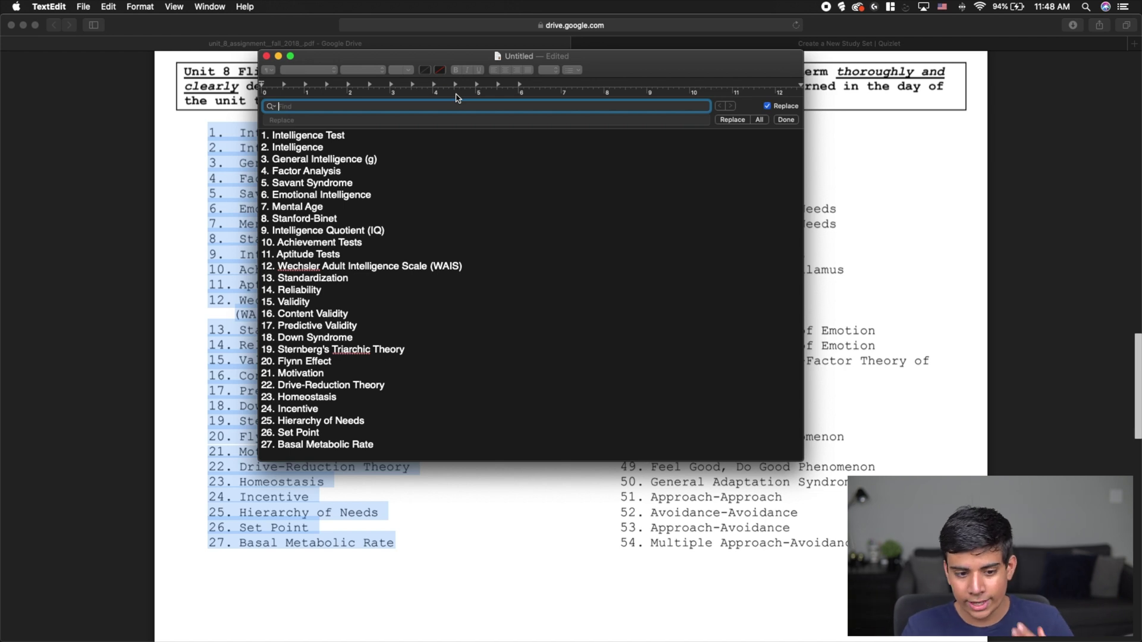
{"action": "type", "text": "1"}
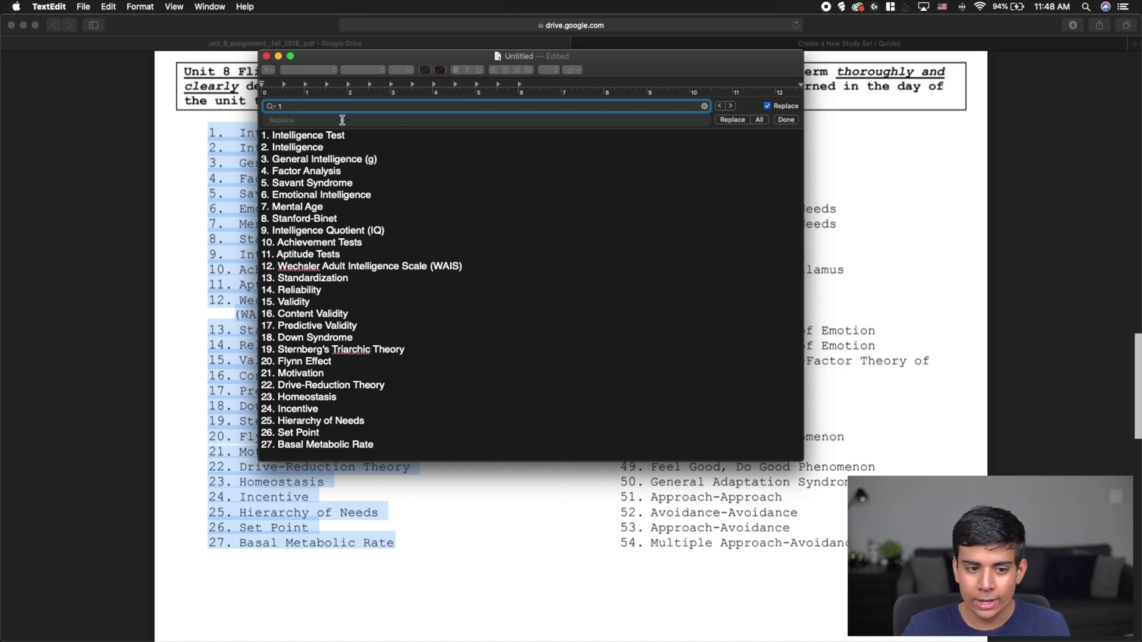
{"action": "left_click", "coordinate": [342, 120]}
{"action": "left_click", "coordinate": [760, 119]}
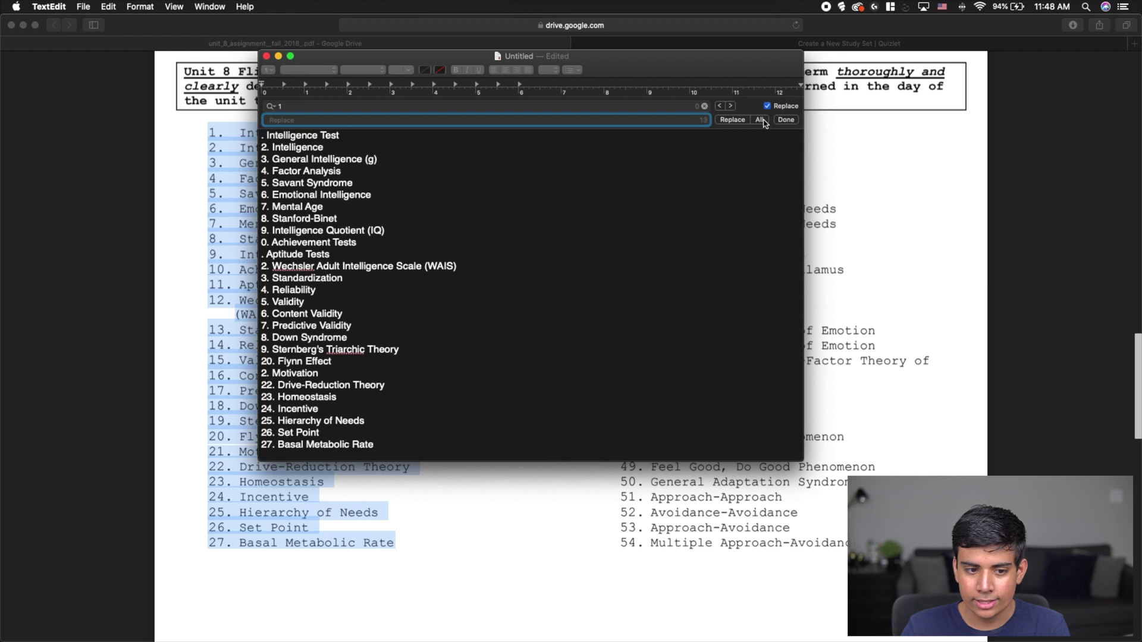
{"action": "left_click", "coordinate": [632, 107]}
{"action": "key", "text": "BackSpace"}
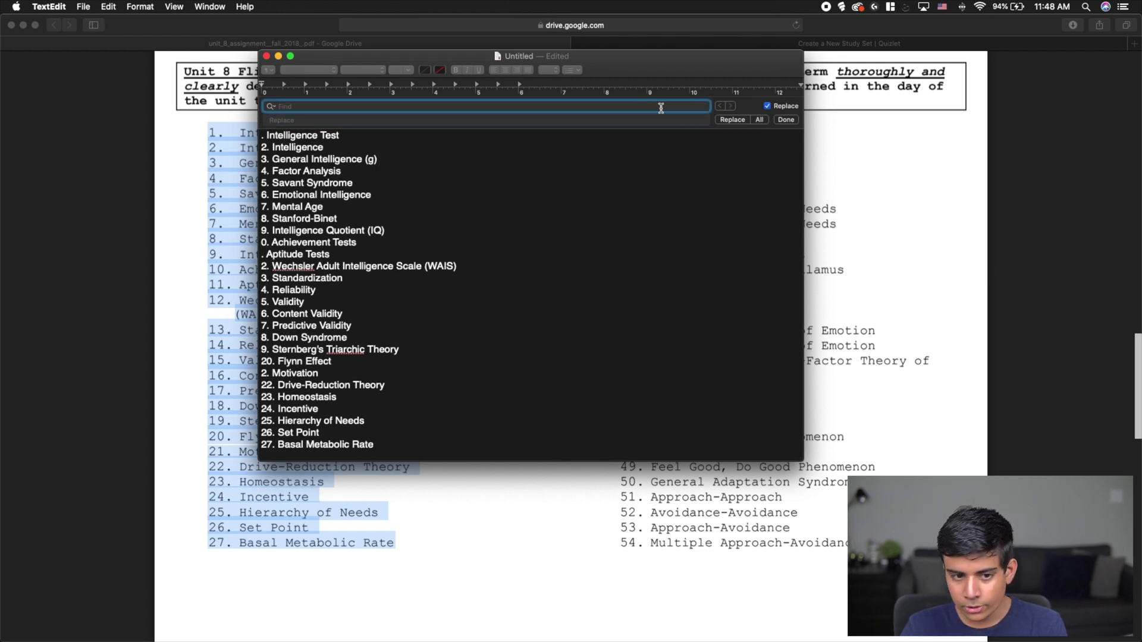
{"action": "type", "text": "2"}
{"action": "left_click", "coordinate": [759, 119]}
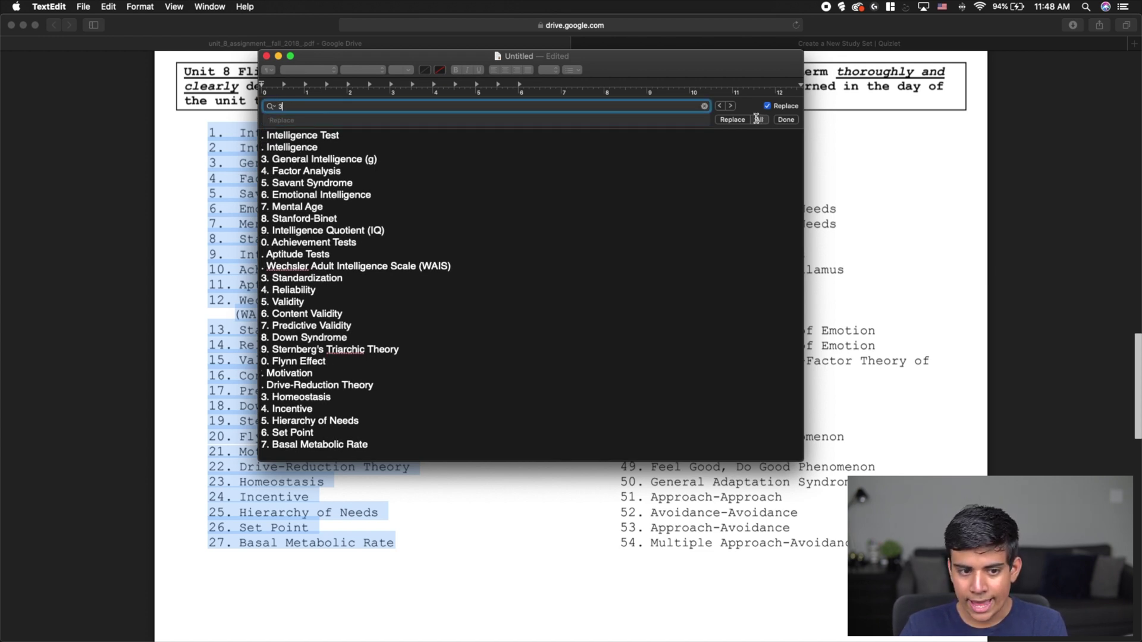
{"action": "type", "text": "3"}
{"action": "left_click", "coordinate": [759, 120]}
{"action": "key", "text": "BackSpace"}
{"action": "key", "text": "BackSpace"}
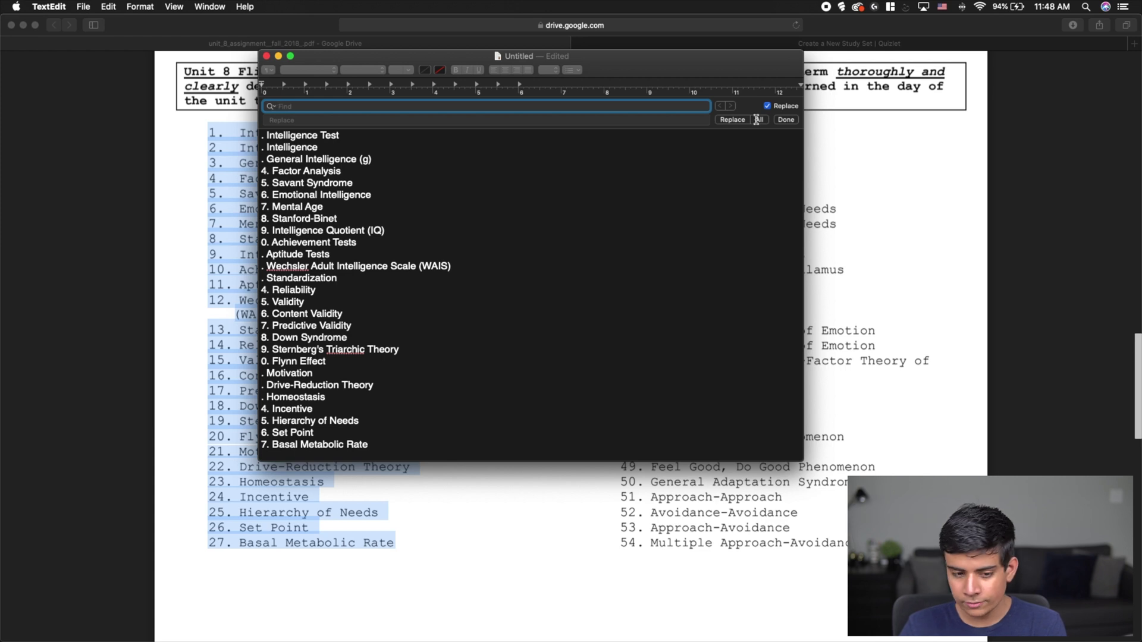
{"action": "type", "text": "4"}
{"action": "left_click", "coordinate": [759, 120]}
- Delete the remaining digits 6, 7, 8, 9 and 0 the same way
{"action": "key", "text": "BackSpace"}
{"action": "type", "text": "5"}
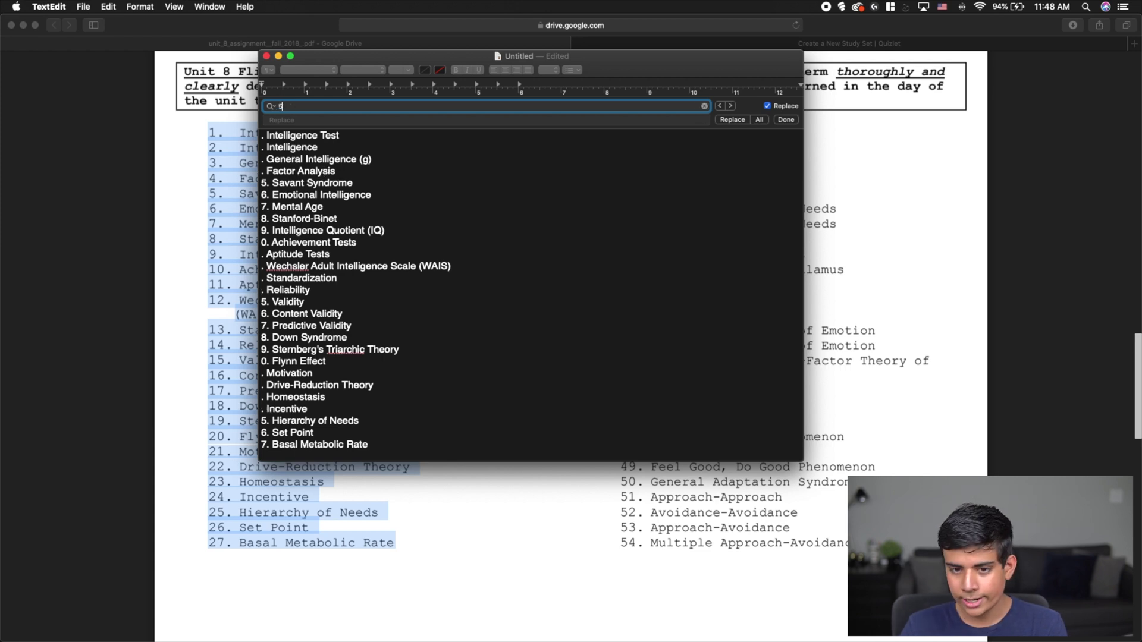
{"action": "left_click", "coordinate": [759, 119]}
{"action": "key", "text": "BackSpace"}
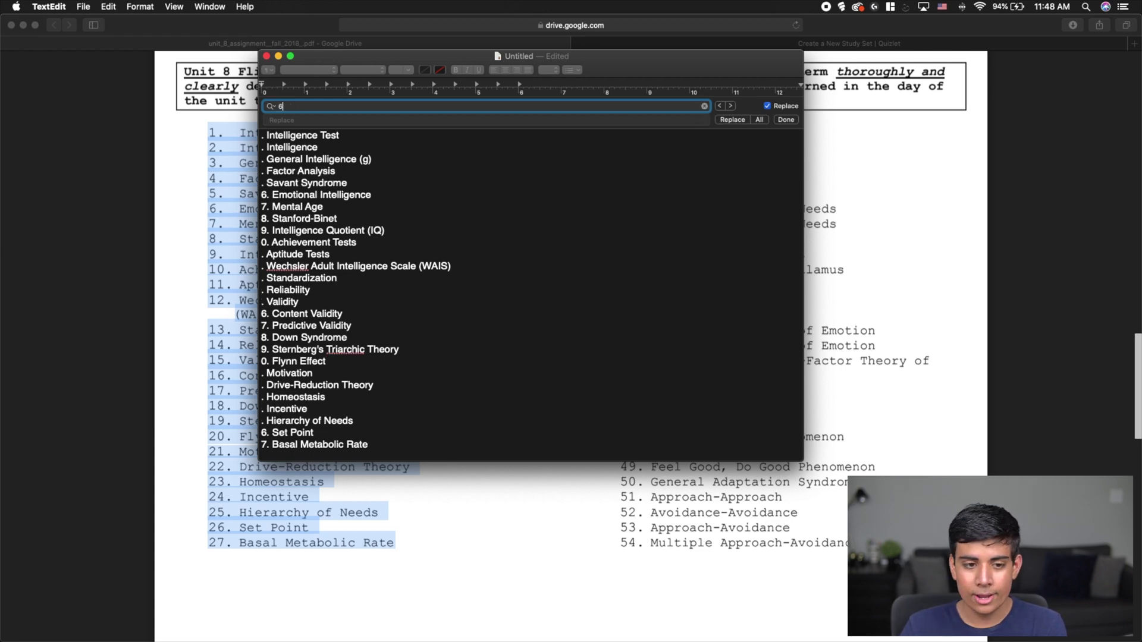
{"action": "type", "text": "6"}
{"action": "left_click", "coordinate": [759, 120]}
{"action": "key", "text": "BackSpace"}
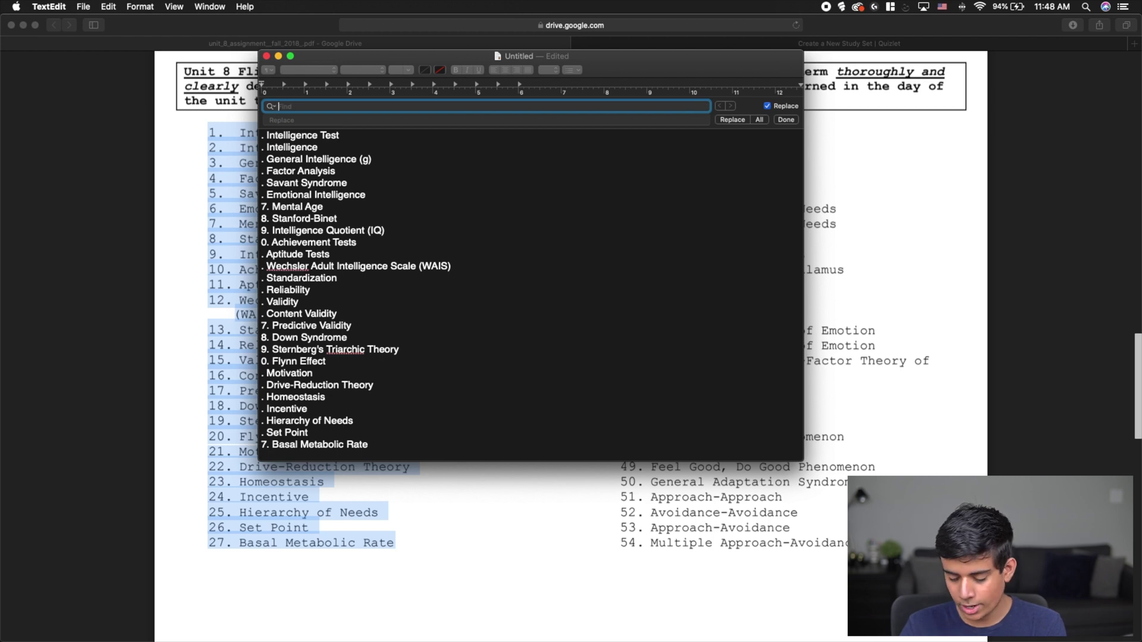
{"action": "type", "text": "7"}
{"action": "left_click", "coordinate": [759, 119]}
{"action": "key", "text": "BackSpace"}
{"action": "type", "text": "8"}
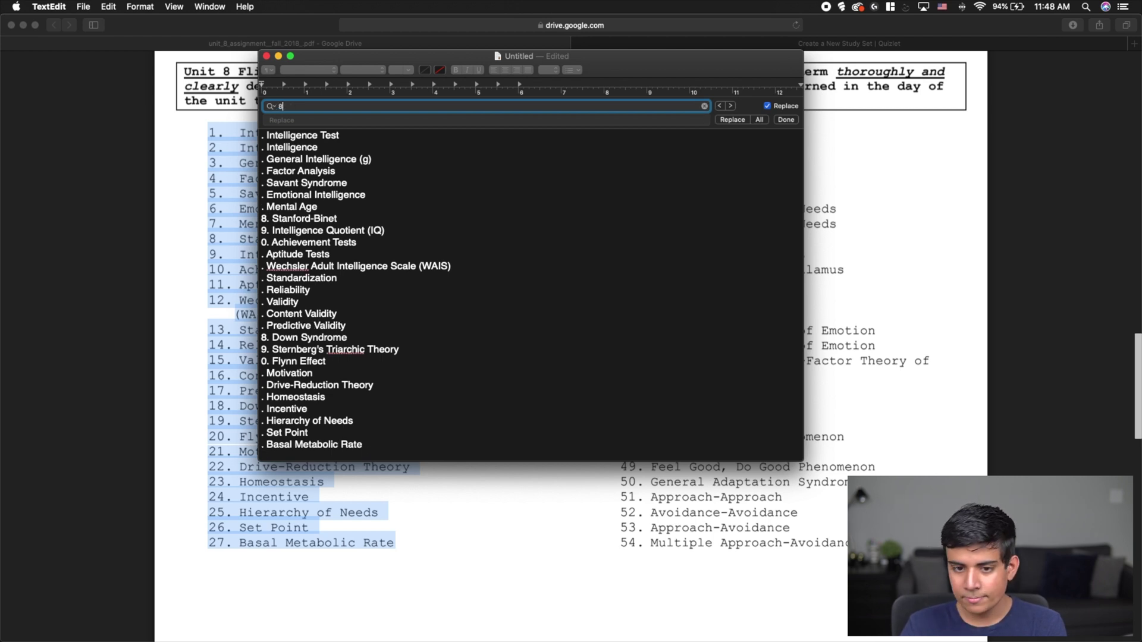
{"action": "left_click", "coordinate": [759, 119]}
{"action": "key", "text": "BackSpace"}
{"action": "type", "text": "9"}
{"action": "left_click", "coordinate": [758, 120]}
{"action": "key", "text": "BackSpace"}
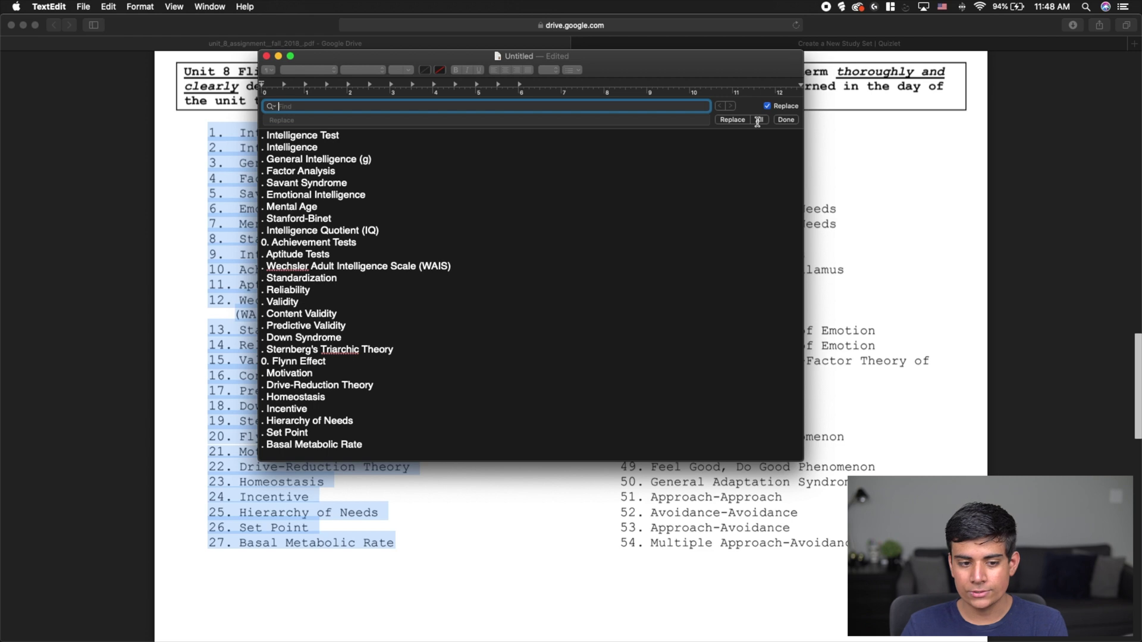
{"action": "type", "text": "0"}
{"action": "left_click", "coordinate": [756, 120]}
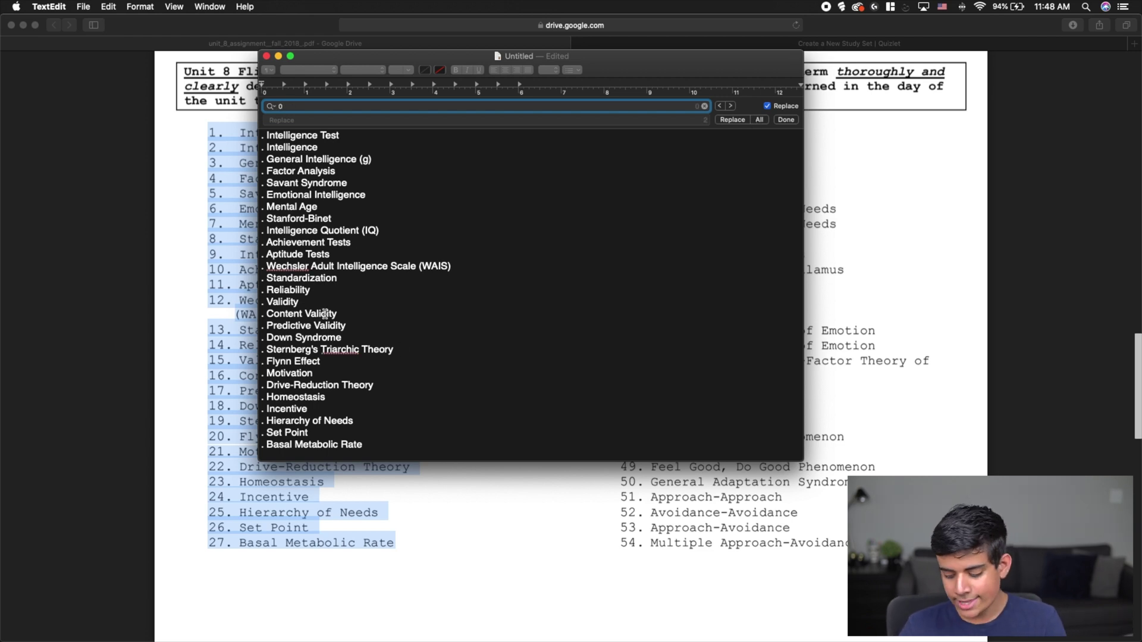
- Strip the leading period and space from every line and select all the text
{"action": "key", "text": "BackSpace"}
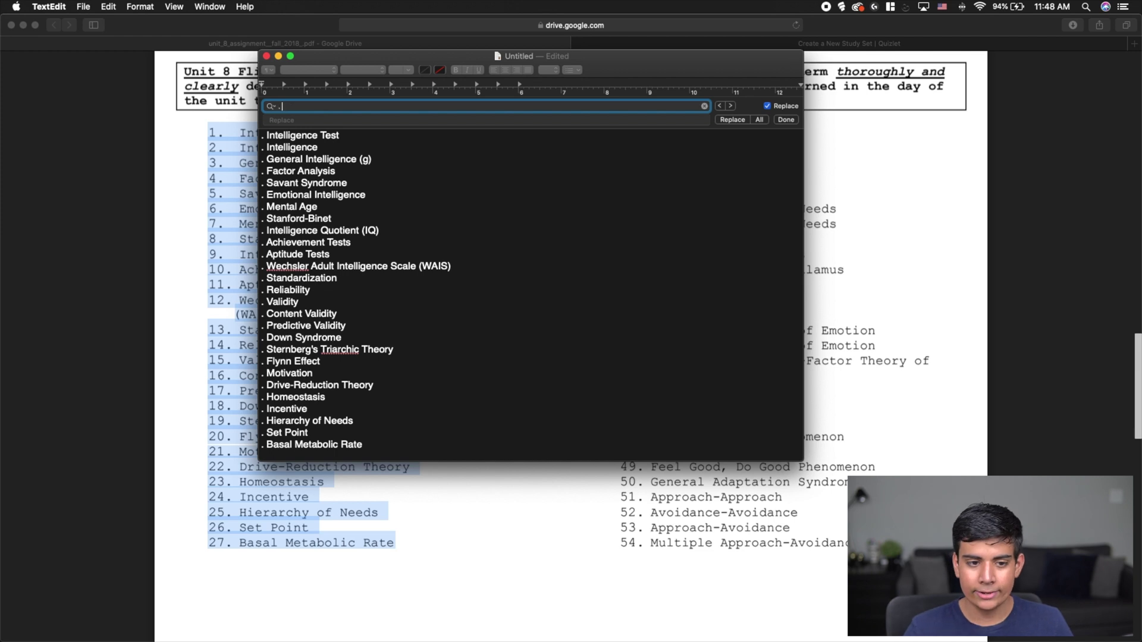
{"action": "left_click", "coordinate": [761, 121]}
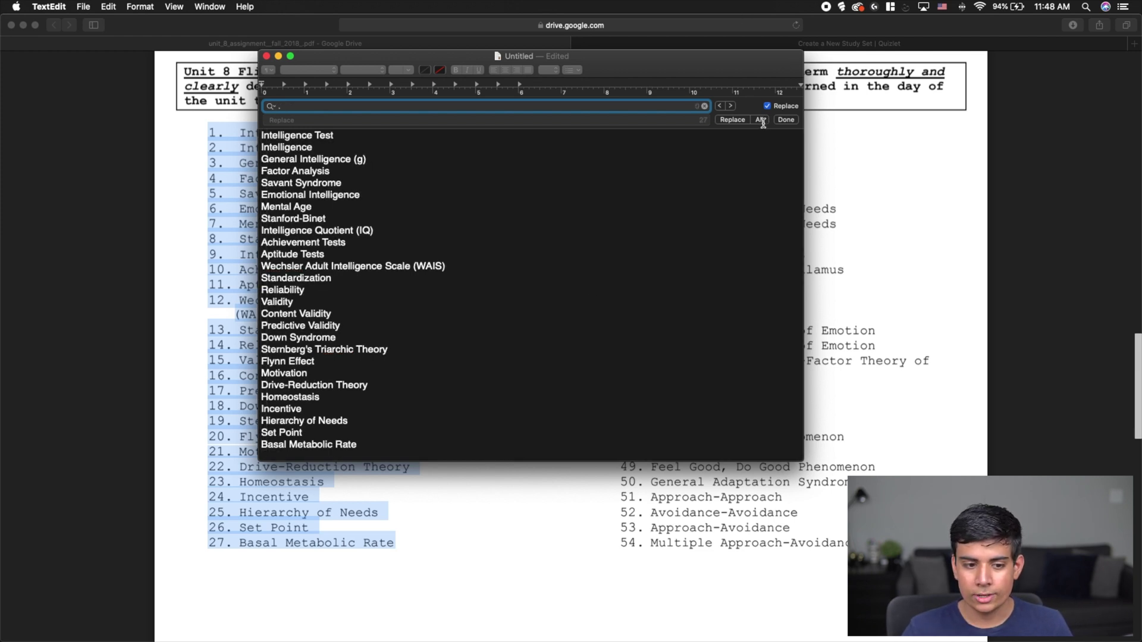
{"action": "left_click", "coordinate": [786, 120]}
{"action": "key", "text": "super+a"}
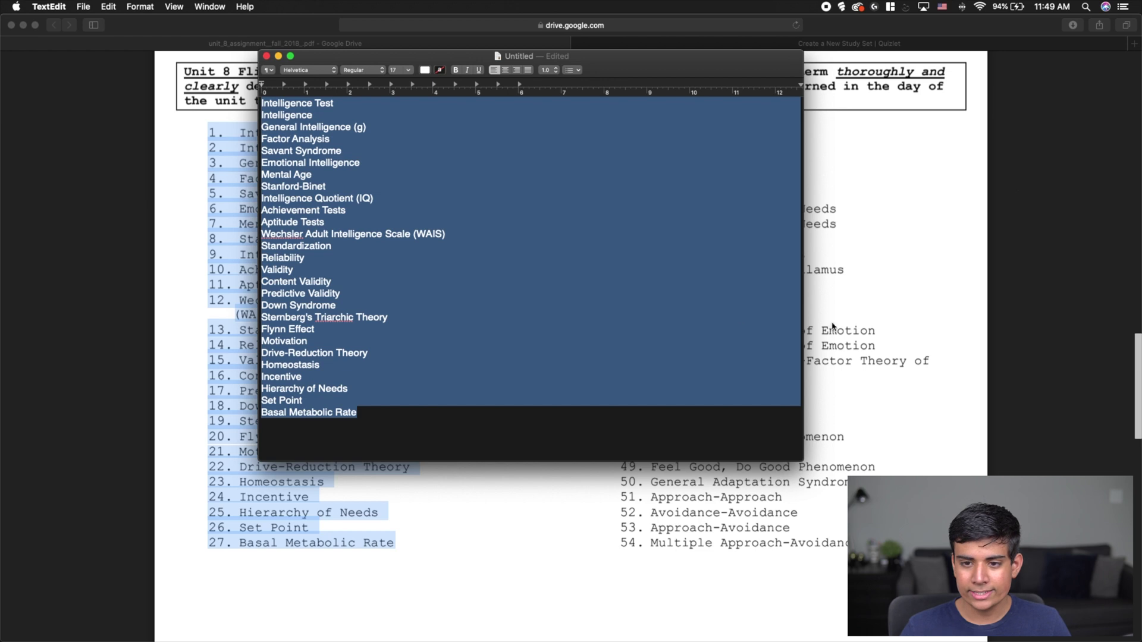
- Paste the term list into Quizlet's bulk import box and import it as 27 cards
{"action": "left_click", "coordinate": [909, 45]}
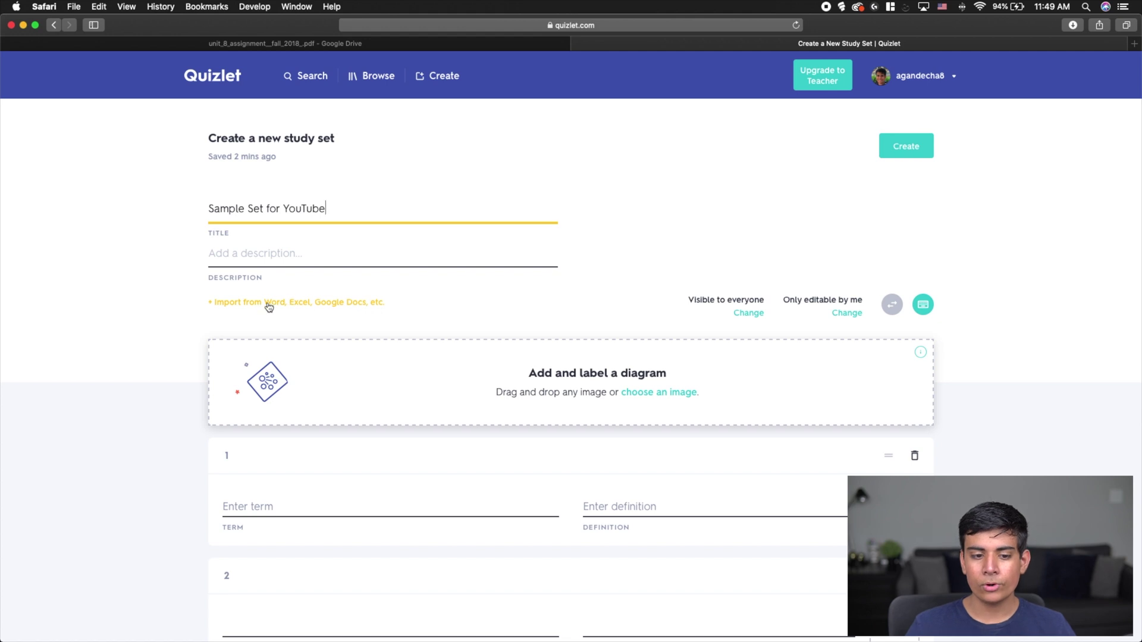
{"action": "left_click", "coordinate": [345, 304]}
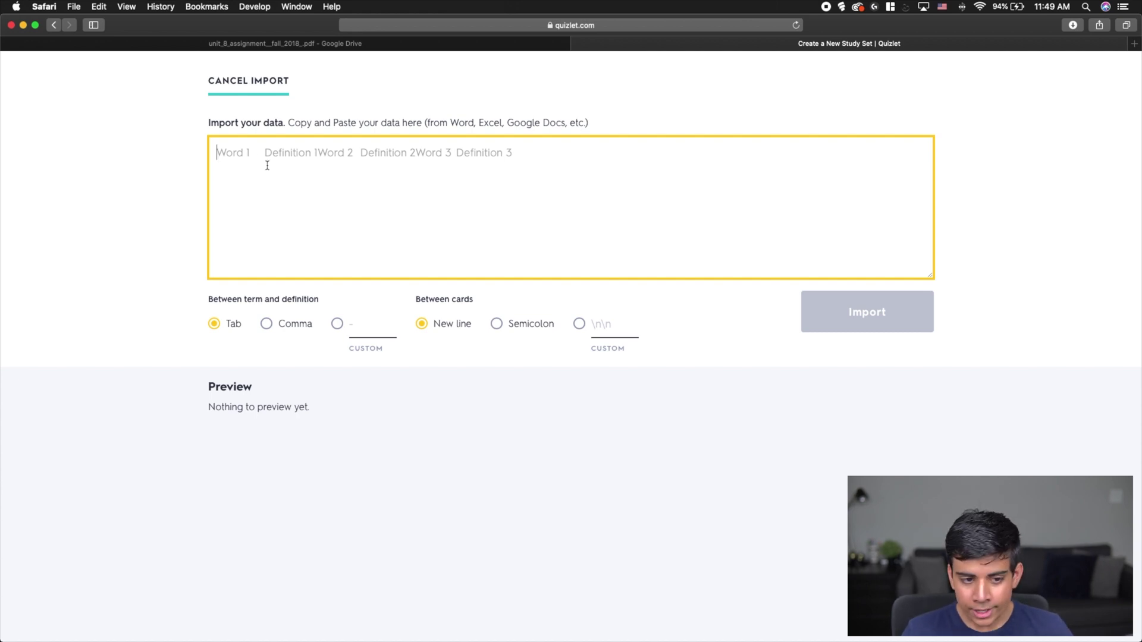
{"action": "key", "text": "super+v"}
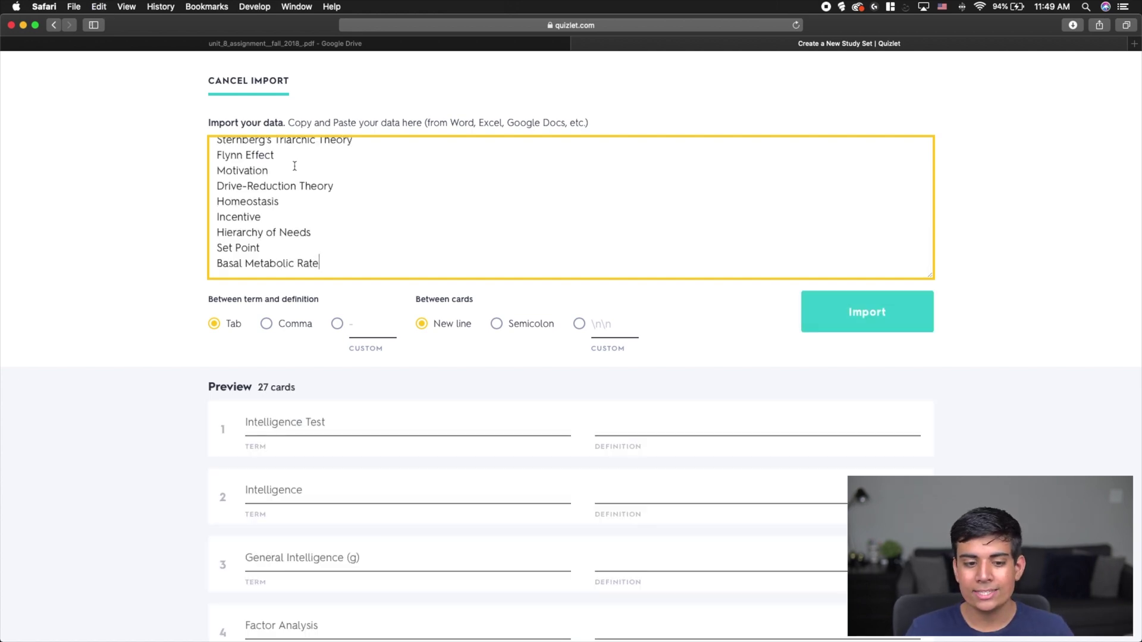
{"action": "scroll", "coordinate": [295, 166], "scroll_direction": "up", "scroll_amount": 10}
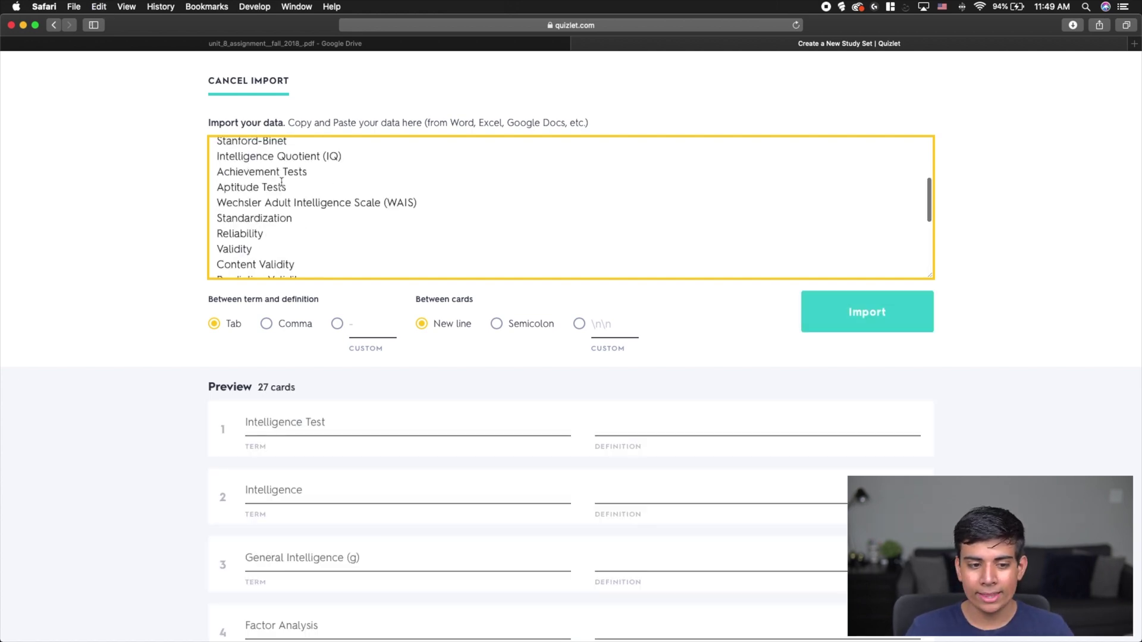
{"action": "double_click", "coordinate": [283, 299]}
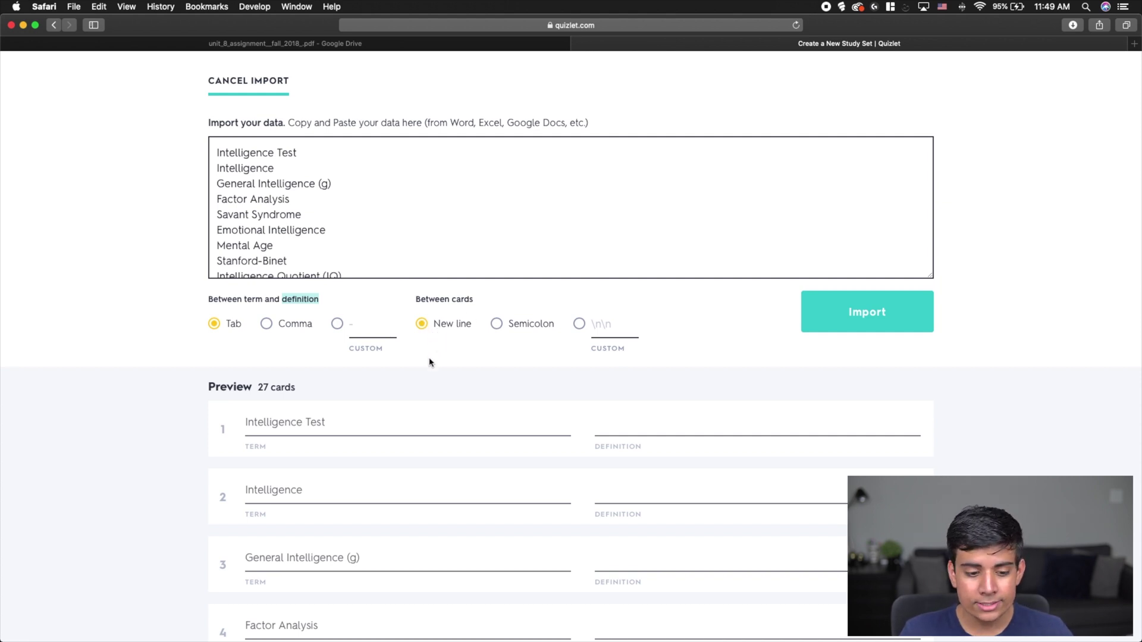
{"action": "scroll", "coordinate": [425, 361], "scroll_direction": "down", "scroll_amount": 1}
{"action": "scroll", "coordinate": [324, 432], "scroll_direction": "down", "scroll_amount": 15}
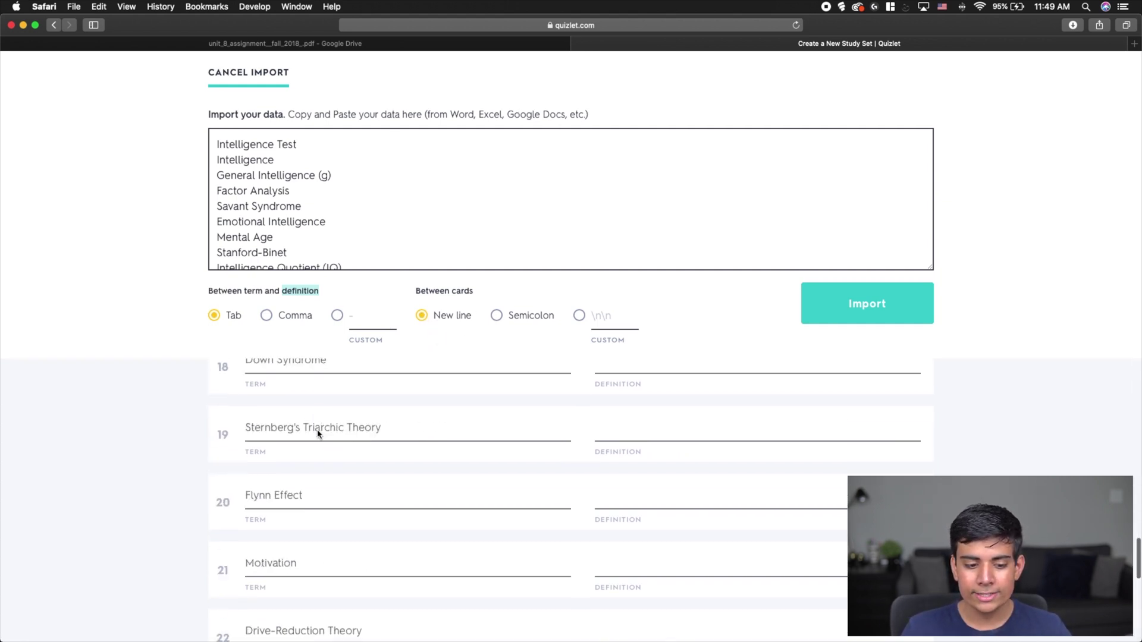
{"action": "scroll", "coordinate": [318, 433], "scroll_direction": "down", "scroll_amount": 7}
{"action": "scroll", "coordinate": [319, 440], "scroll_direction": "up", "scroll_amount": 20}
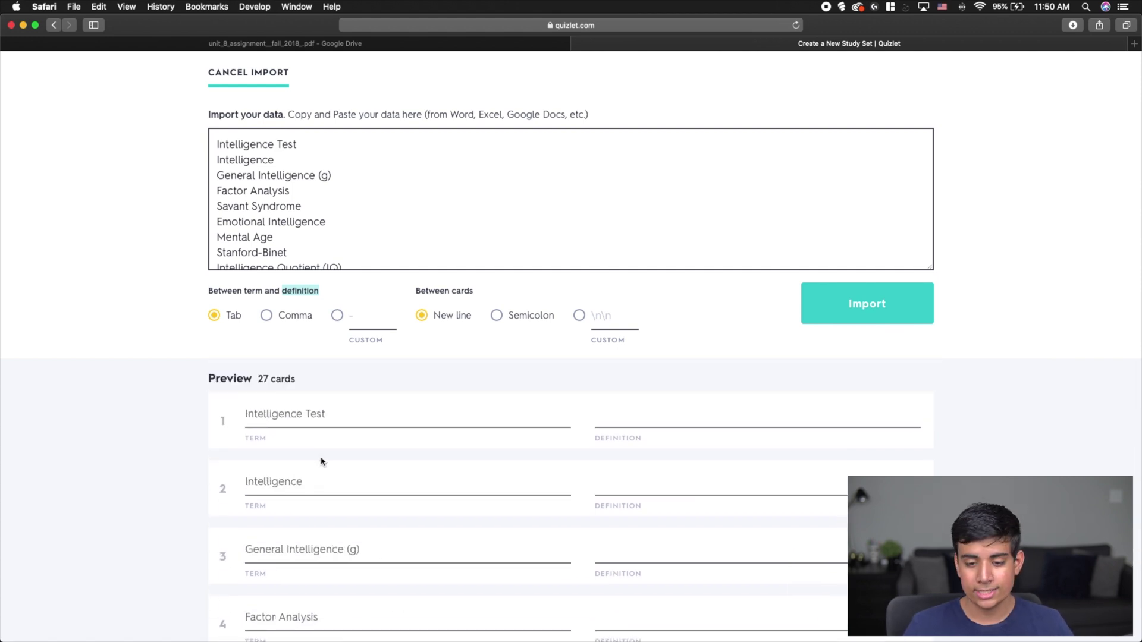
{"action": "left_click", "coordinate": [854, 312]}
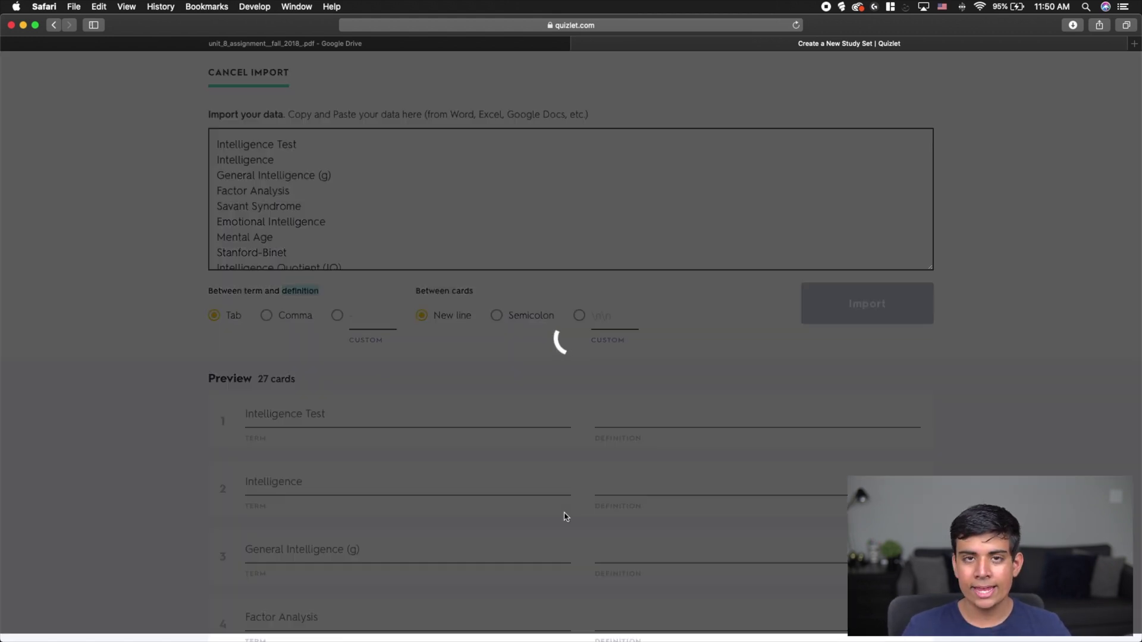
- Fill Intelligence Test and Intelligence with Quizlet's suggested definitions
{"action": "scroll", "coordinate": [362, 258], "scroll_direction": "up", "scroll_amount": 10}
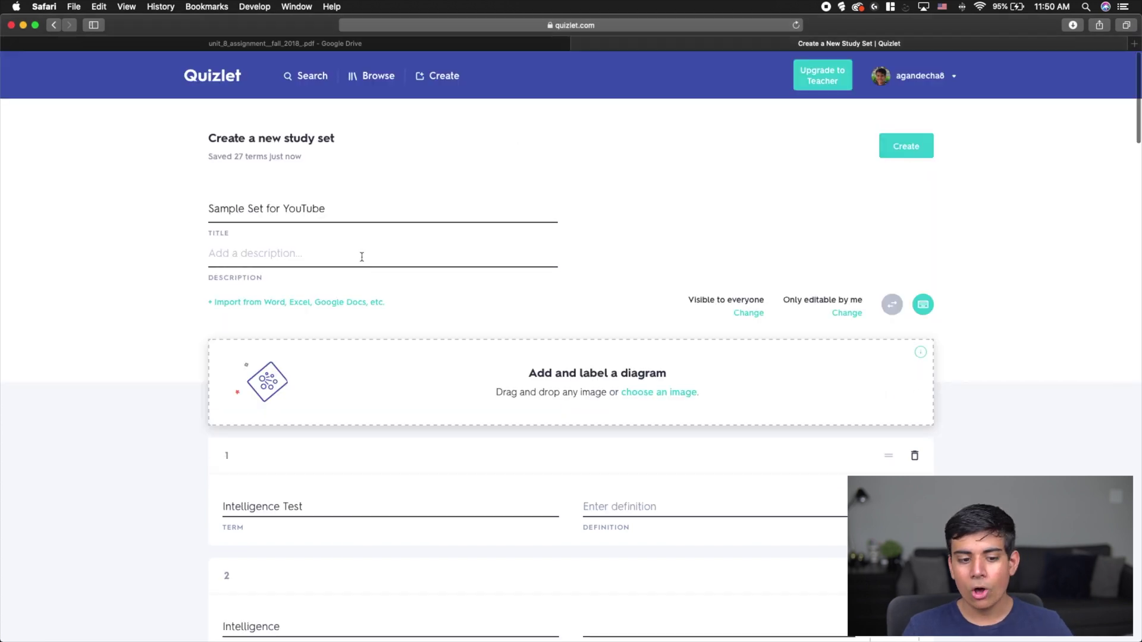
{"action": "scroll", "coordinate": [368, 338], "scroll_direction": "down", "scroll_amount": 15}
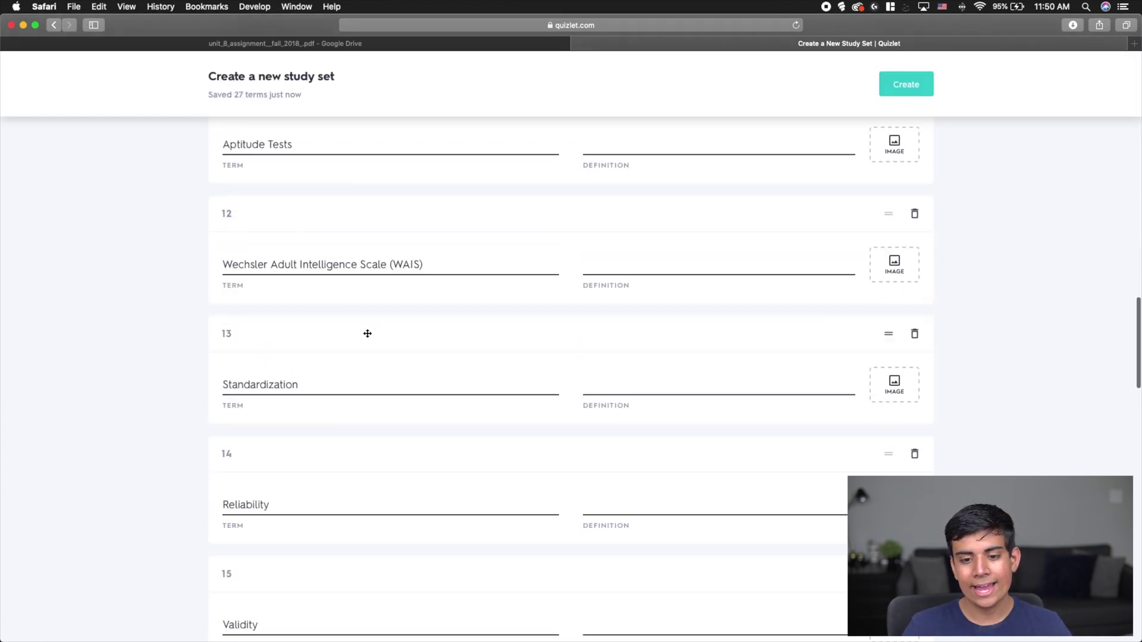
{"action": "scroll", "coordinate": [366, 333], "scroll_direction": "up", "scroll_amount": 10}
{"action": "scroll", "coordinate": [368, 338], "scroll_direction": "up", "scroll_amount": 5}
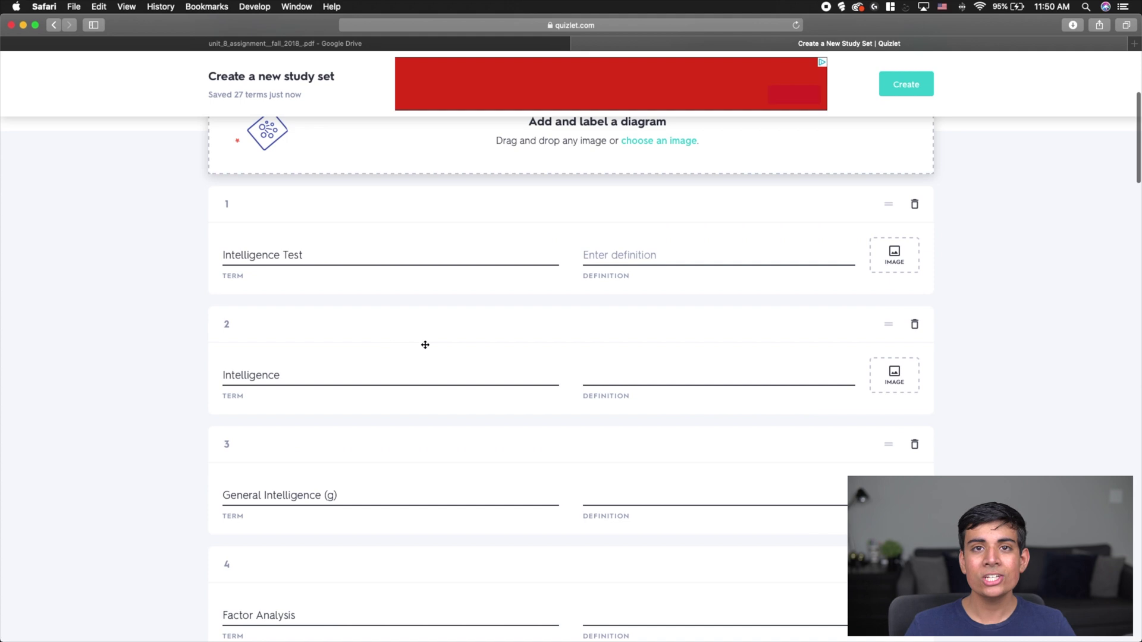
{"action": "scroll", "coordinate": [426, 339], "scroll_direction": "up", "scroll_amount": 1}
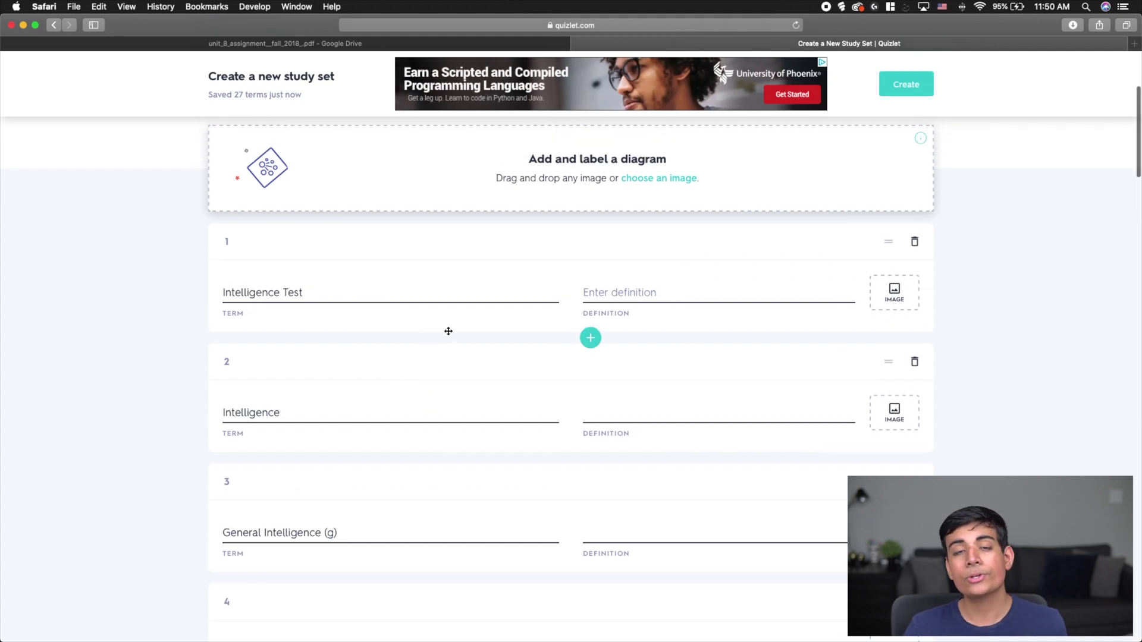
{"action": "scroll", "coordinate": [346, 359], "scroll_direction": "up", "scroll_amount": 2}
{"action": "left_click", "coordinate": [650, 322]}
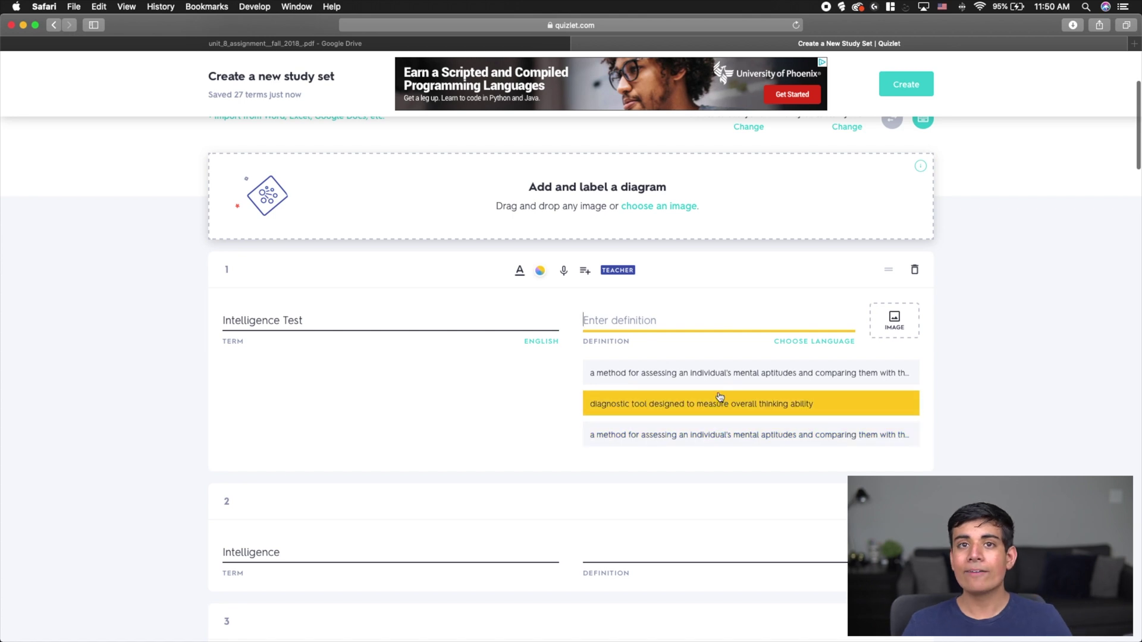
{"action": "left_click", "coordinate": [694, 373]}
{"action": "scroll", "coordinate": [694, 362], "scroll_direction": "down", "scroll_amount": 10}
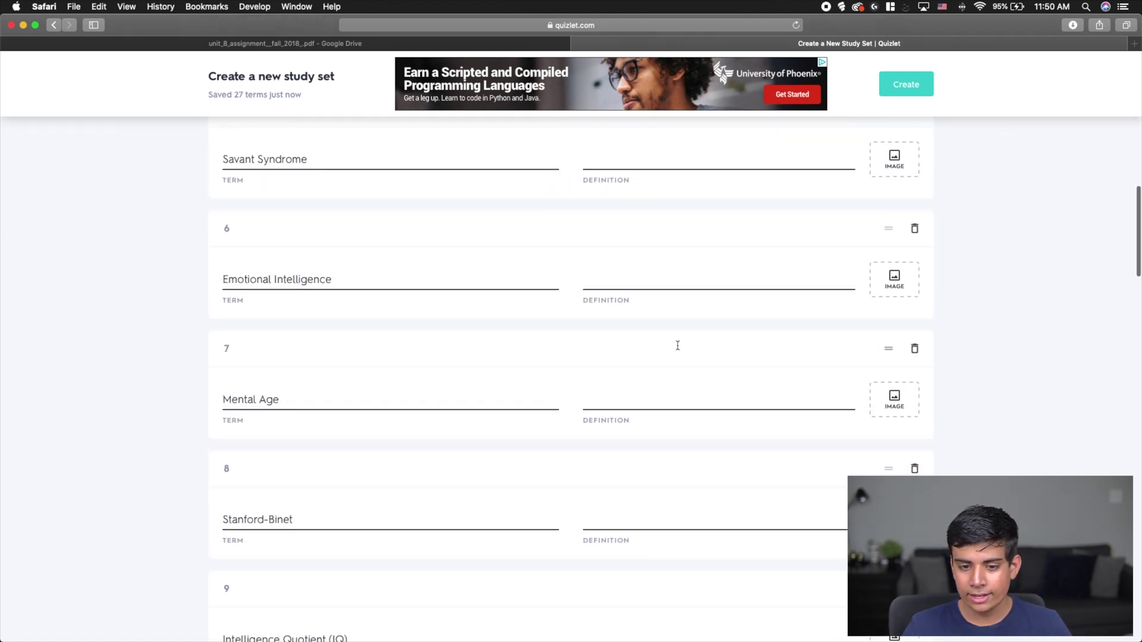
{"action": "scroll", "coordinate": [676, 342], "scroll_direction": "up", "scroll_amount": 5}
{"action": "scroll", "coordinate": [653, 310], "scroll_direction": "up", "scroll_amount": 4}
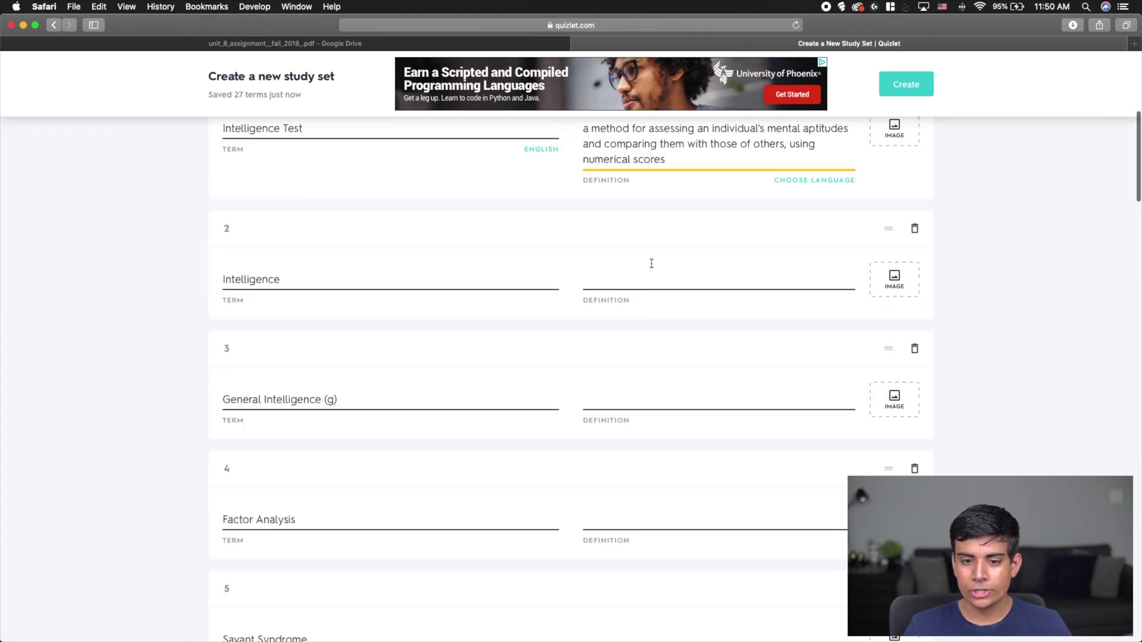
{"action": "left_click", "coordinate": [640, 292]}
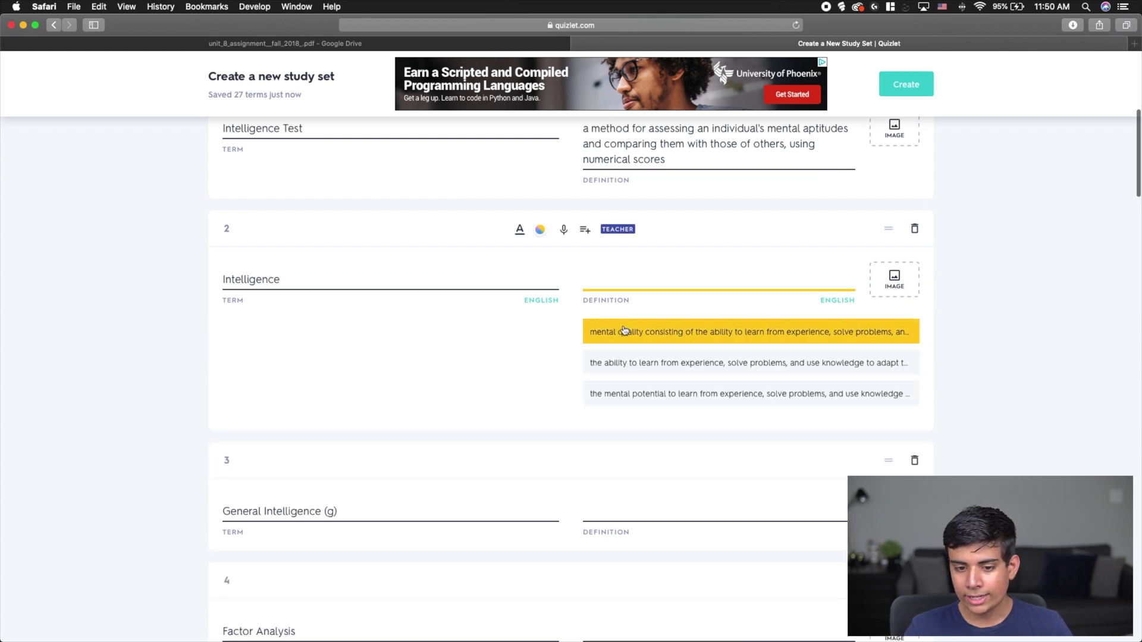
{"action": "left_click", "coordinate": [625, 331]}
- Fill General Intelligence (g) and Factor Analysis with their first suggested definitions
{"action": "left_click", "coordinate": [656, 423]}
{"action": "left_click", "coordinate": [640, 482]}
{"action": "scroll", "coordinate": [670, 415], "scroll_direction": "down", "scroll_amount": 5}
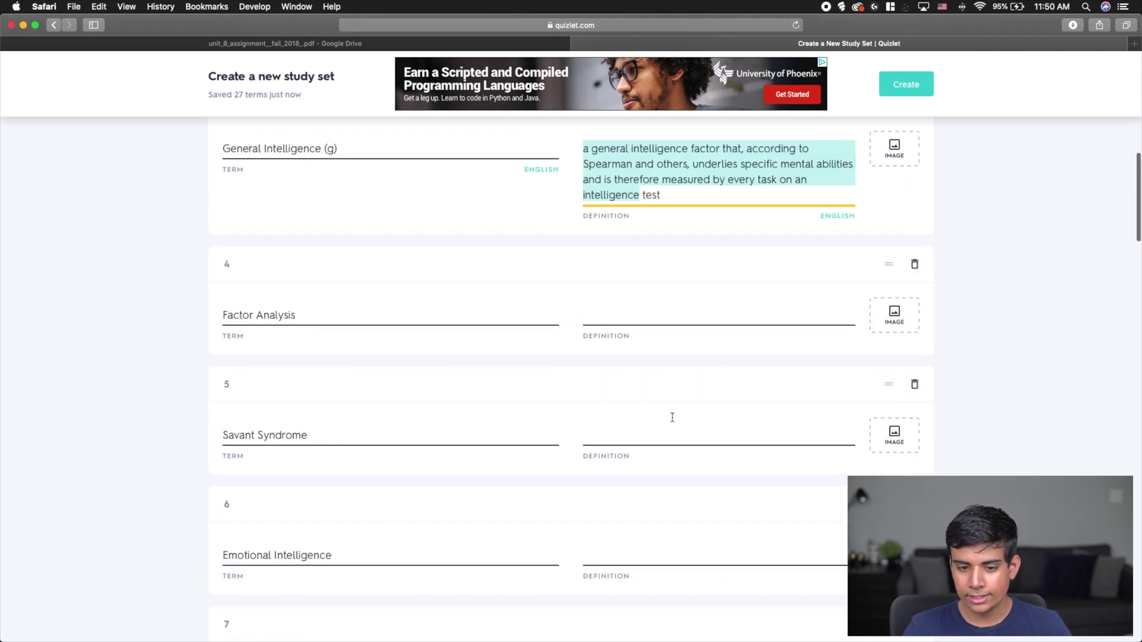
{"action": "left_click", "coordinate": [636, 308]}
{"action": "left_click", "coordinate": [624, 363]}
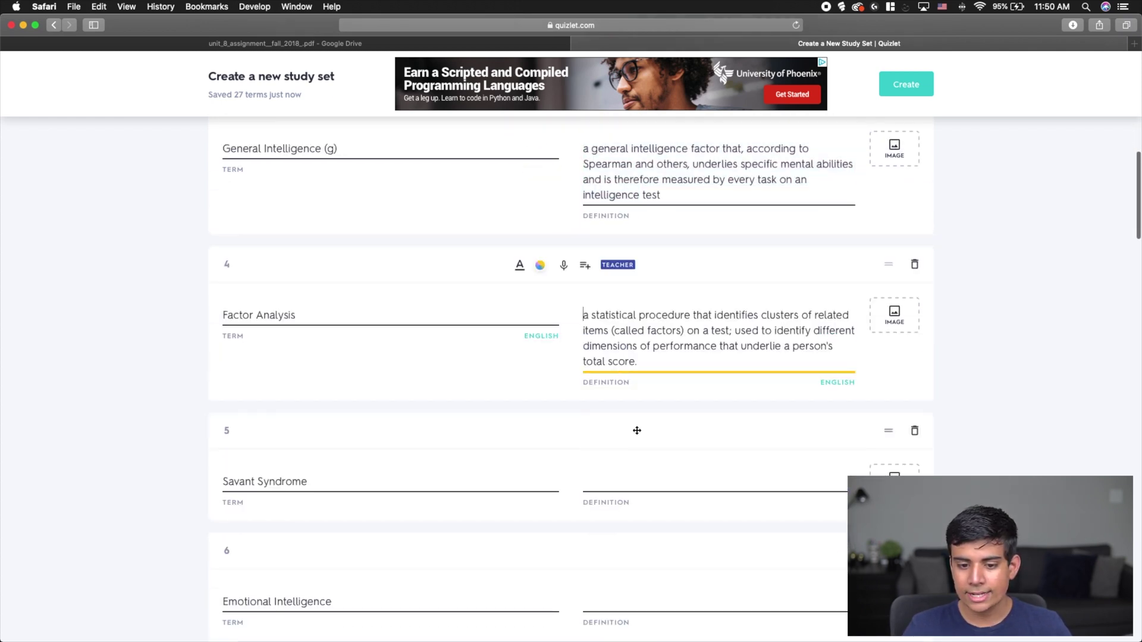
{"action": "left_click", "coordinate": [635, 484]}
{"action": "scroll", "coordinate": [653, 411], "scroll_direction": "up", "scroll_amount": 15}
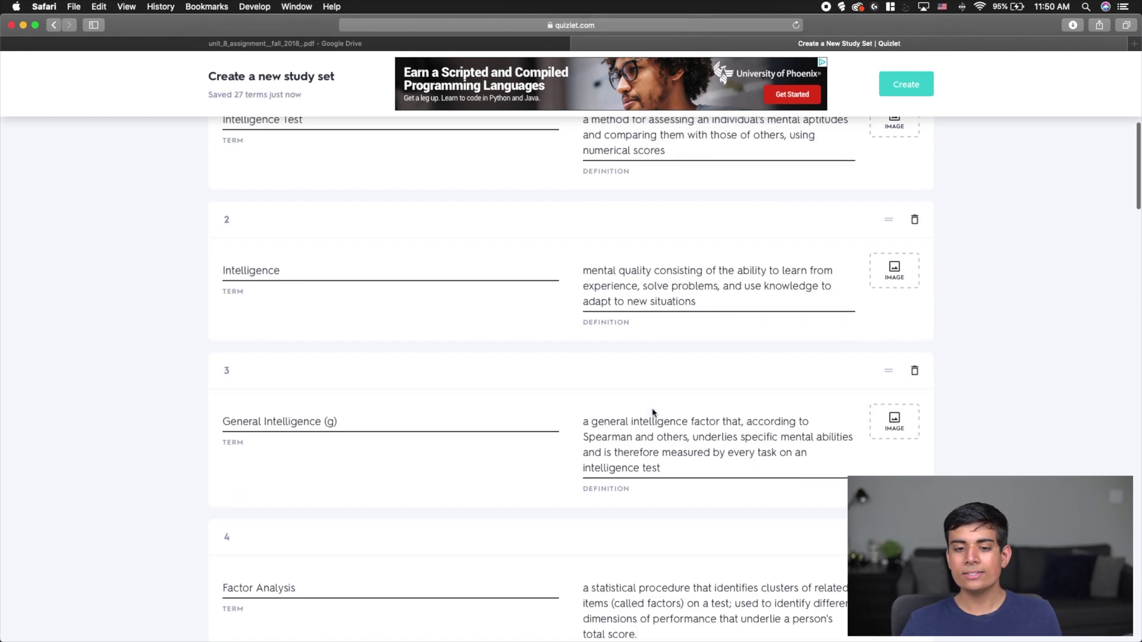
{"action": "scroll", "coordinate": [653, 412], "scroll_direction": "down", "scroll_amount": 10}
{"action": "scroll", "coordinate": [660, 395], "scroll_direction": "up", "scroll_amount": 5}
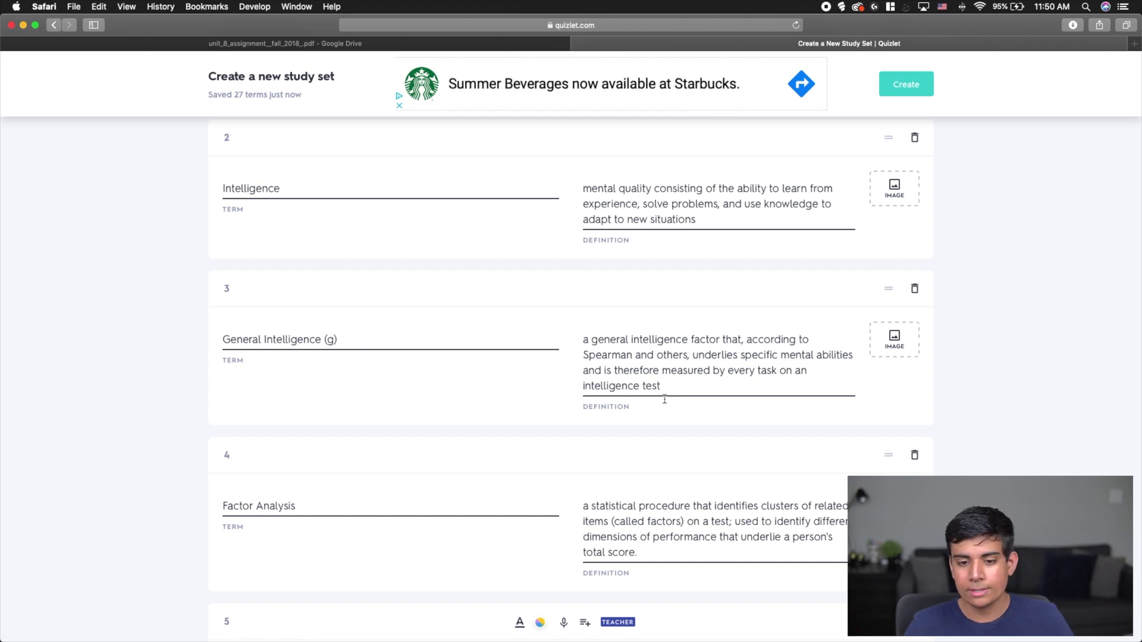
- Select the full text of the General Intelligence (g) term and its definition
{"action": "left_click", "coordinate": [305, 342]}
{"action": "key", "text": "super+a"}
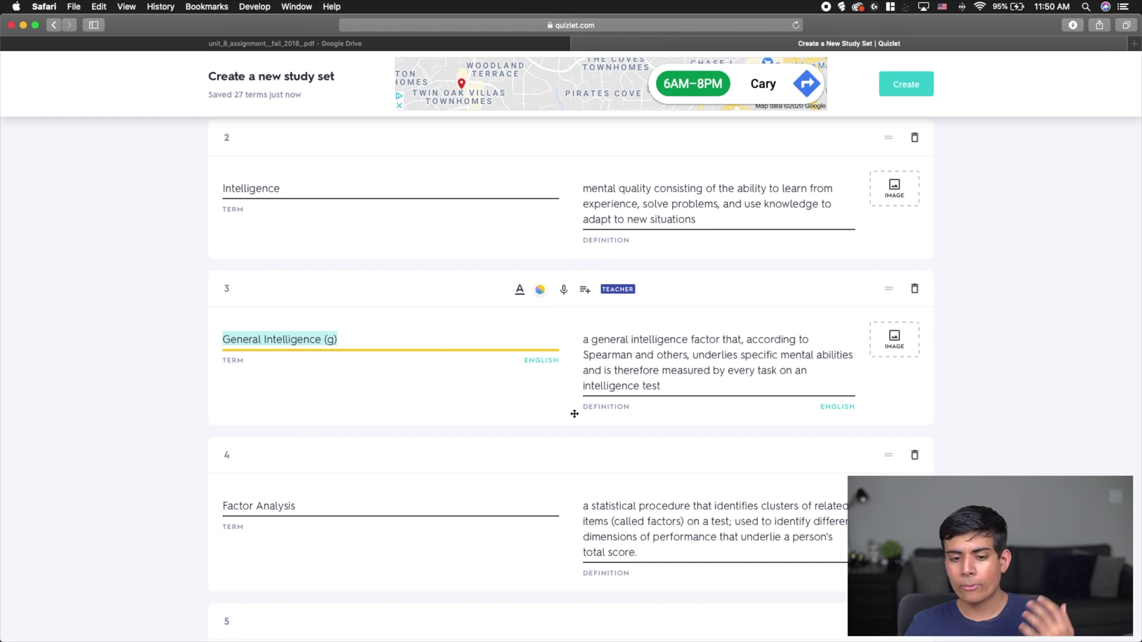
{"action": "left_click", "coordinate": [669, 360]}
{"action": "key", "text": "super+a"}
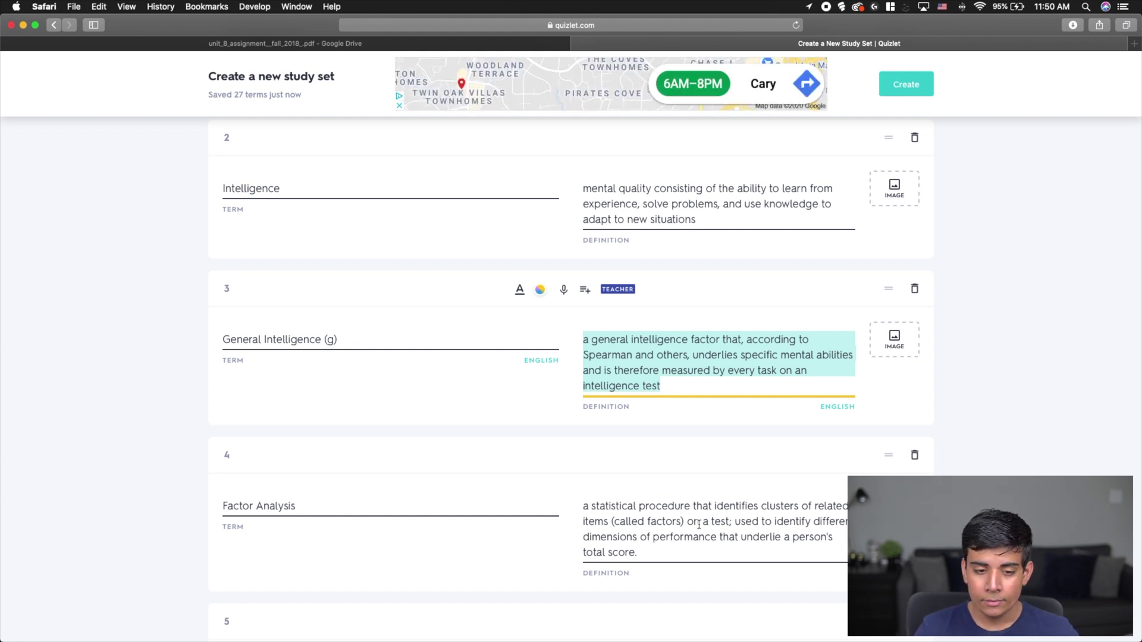
{"action": "scroll", "coordinate": [726, 527], "scroll_direction": "down", "scroll_amount": 15}
{"action": "scroll", "coordinate": [593, 497], "scroll_direction": "up", "scroll_amount": 20}
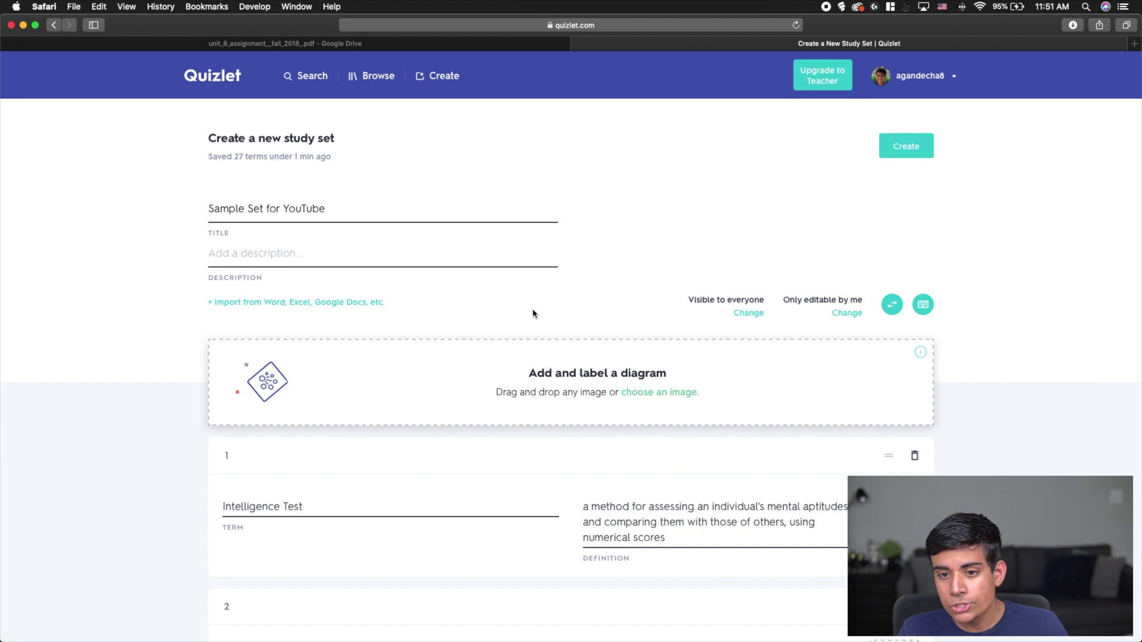
- Delete the Intelligence Test card and publish the 26-term study set
{"action": "left_click", "coordinate": [435, 86]}
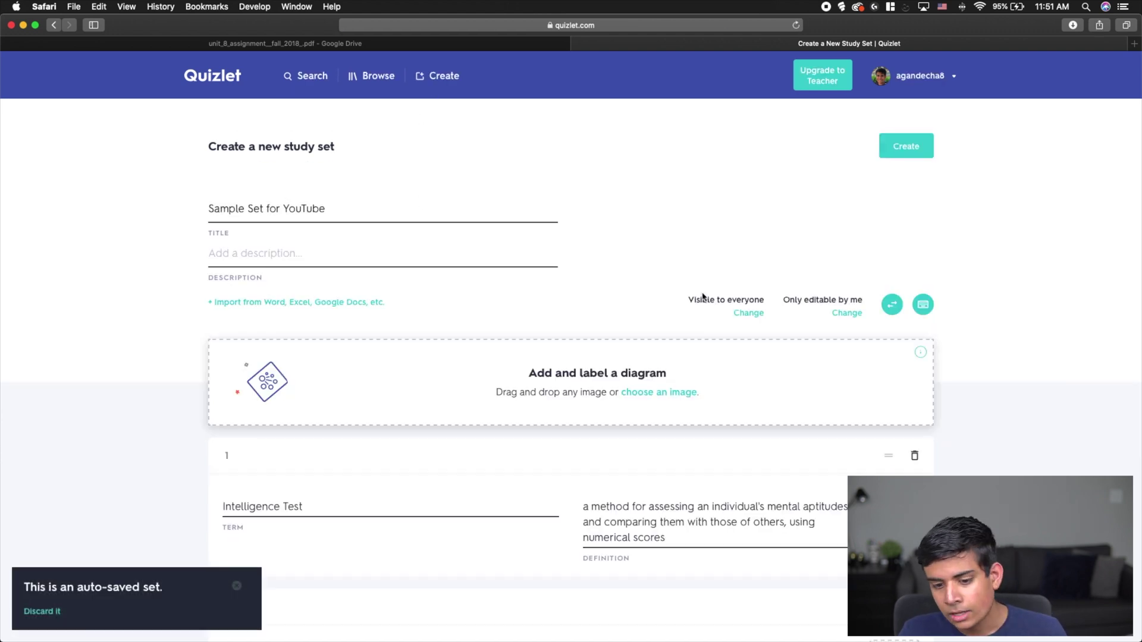
{"action": "scroll", "coordinate": [359, 377], "scroll_direction": "down", "scroll_amount": 5}
{"action": "scroll", "coordinate": [885, 254], "scroll_direction": "up", "scroll_amount": 4}
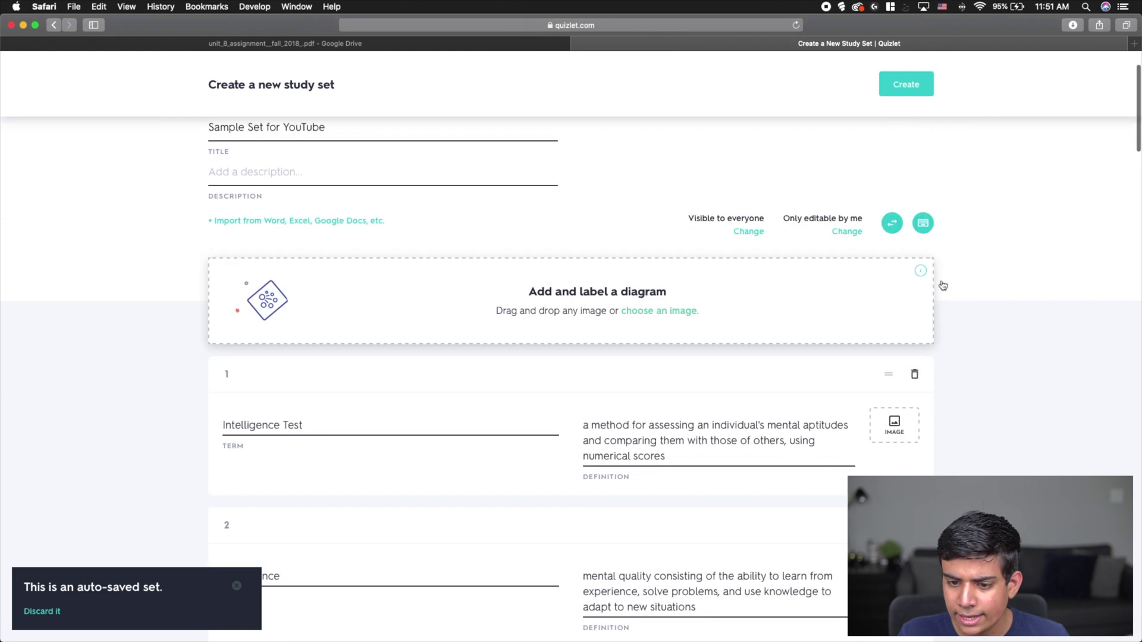
{"action": "left_click", "coordinate": [915, 374]}
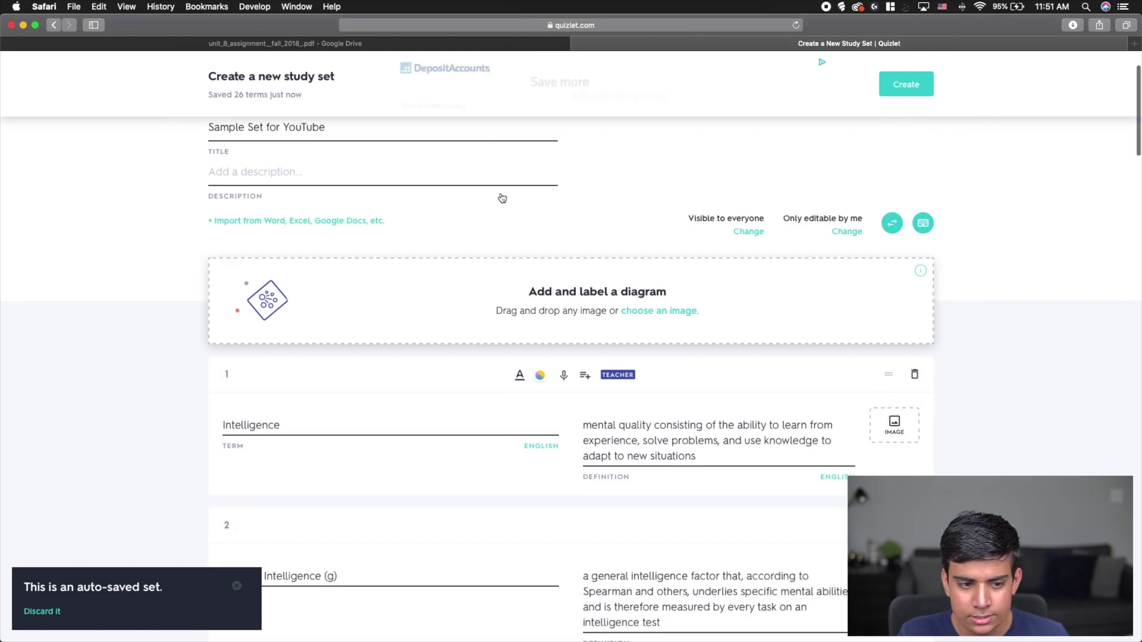
{"action": "scroll", "coordinate": [831, 235], "scroll_direction": "up", "scroll_amount": 2}
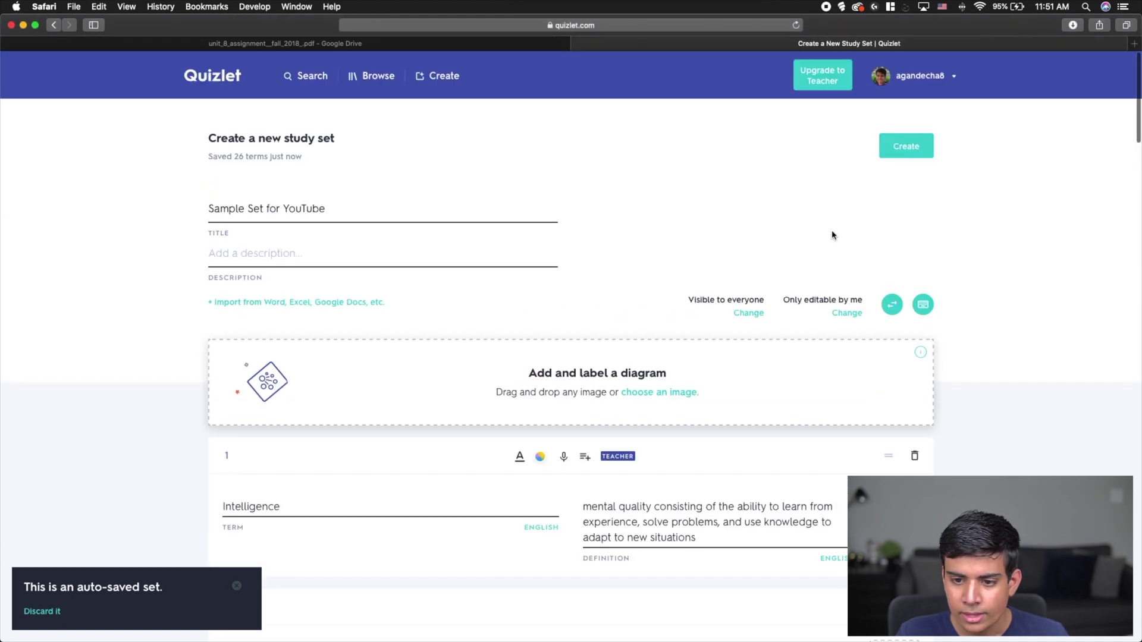
{"action": "left_click", "coordinate": [923, 150]}
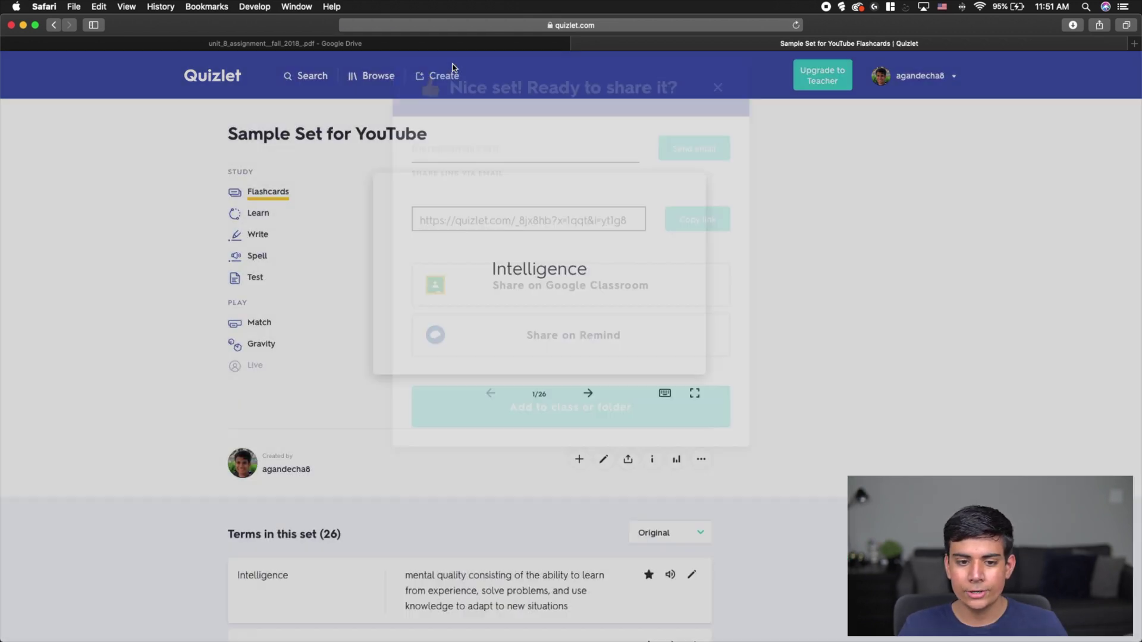
- Start another new study set titled 'Spanish Test'
{"action": "left_click", "coordinate": [442, 75]}
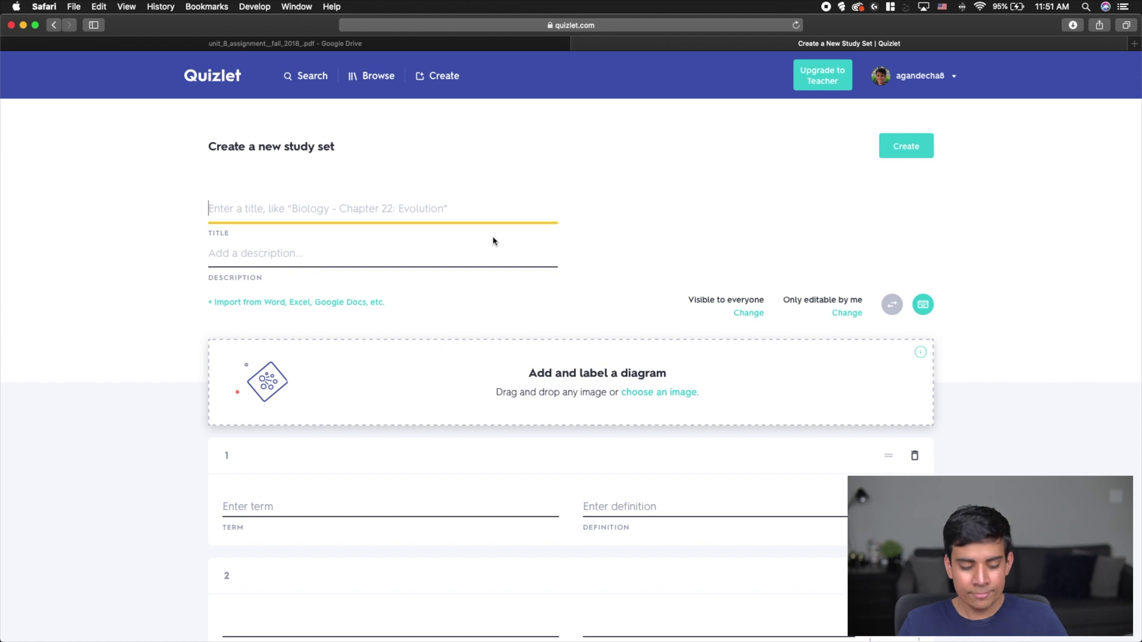
{"action": "type", "text": "Spanish Test"}
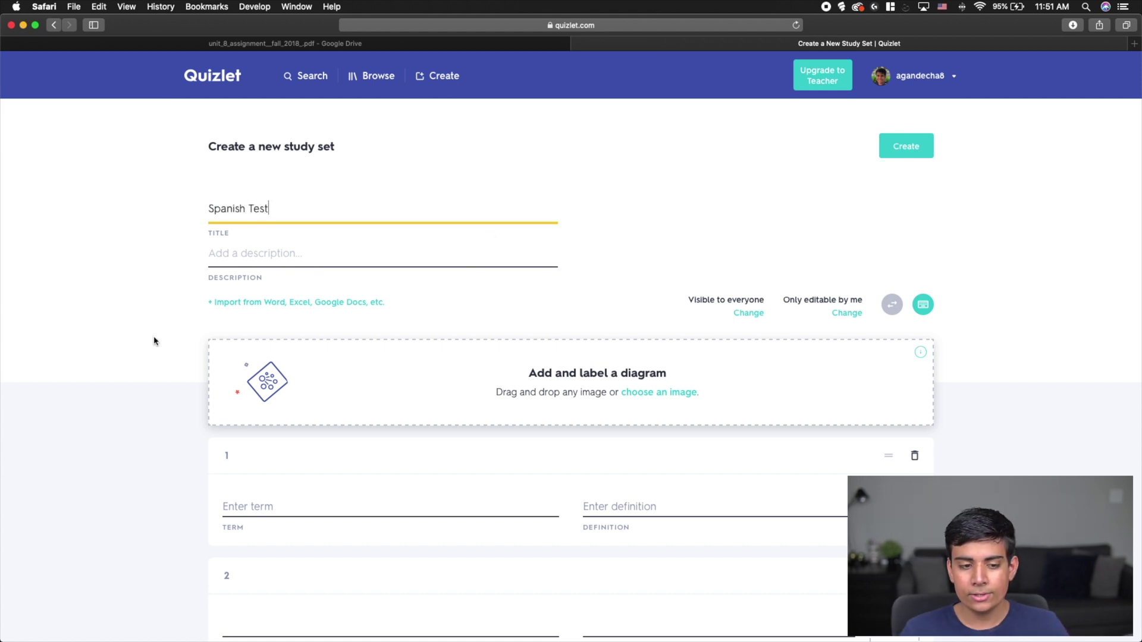
{"action": "key", "text": "ctrl+Right"}
- Copy Word's first vocabulary column, Puerta de salida/embarque through Hay que…, and return to Quizlet
{"action": "scroll", "coordinate": [179, 313], "scroll_direction": "down", "scroll_amount": 5}
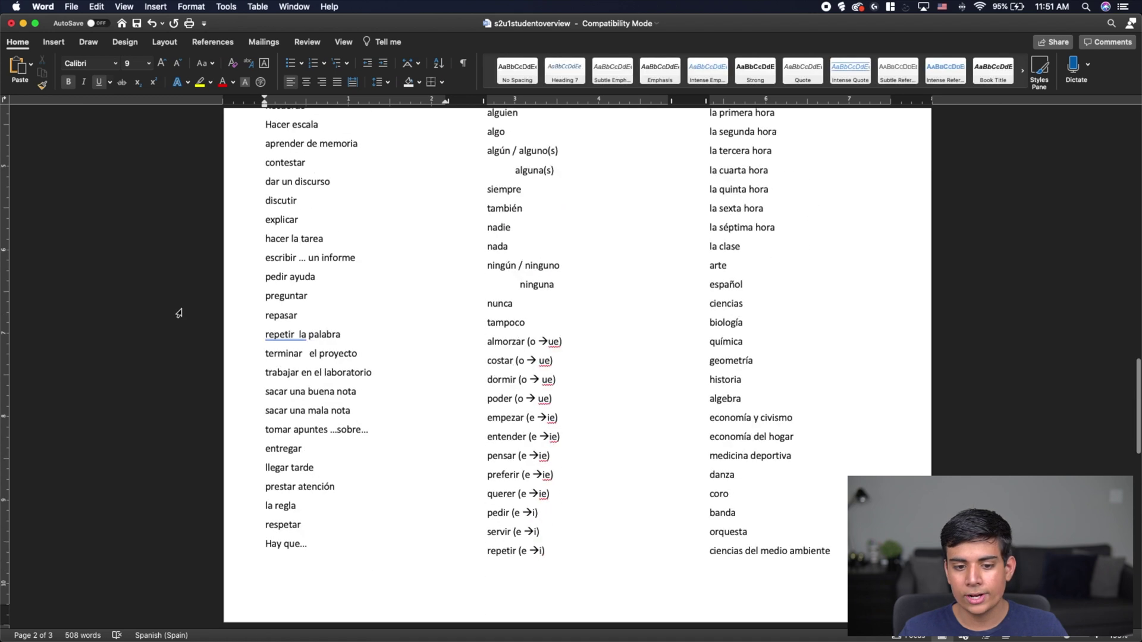
{"action": "scroll", "coordinate": [357, 405], "scroll_direction": "up", "scroll_amount": 10}
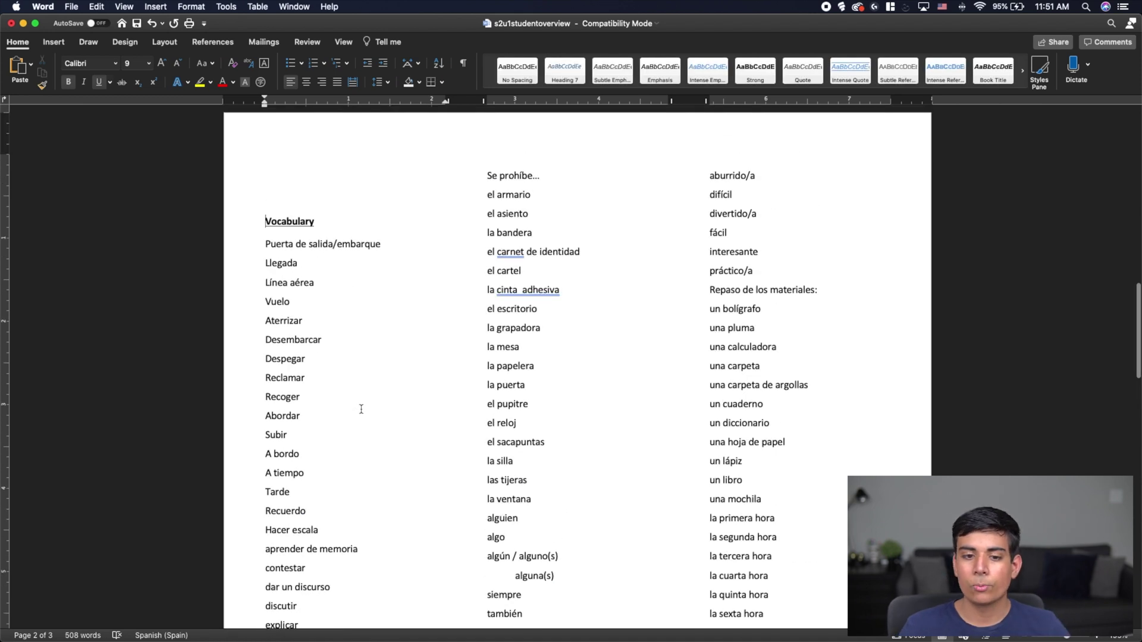
{"action": "scroll", "coordinate": [379, 396], "scroll_direction": "down", "scroll_amount": 4}
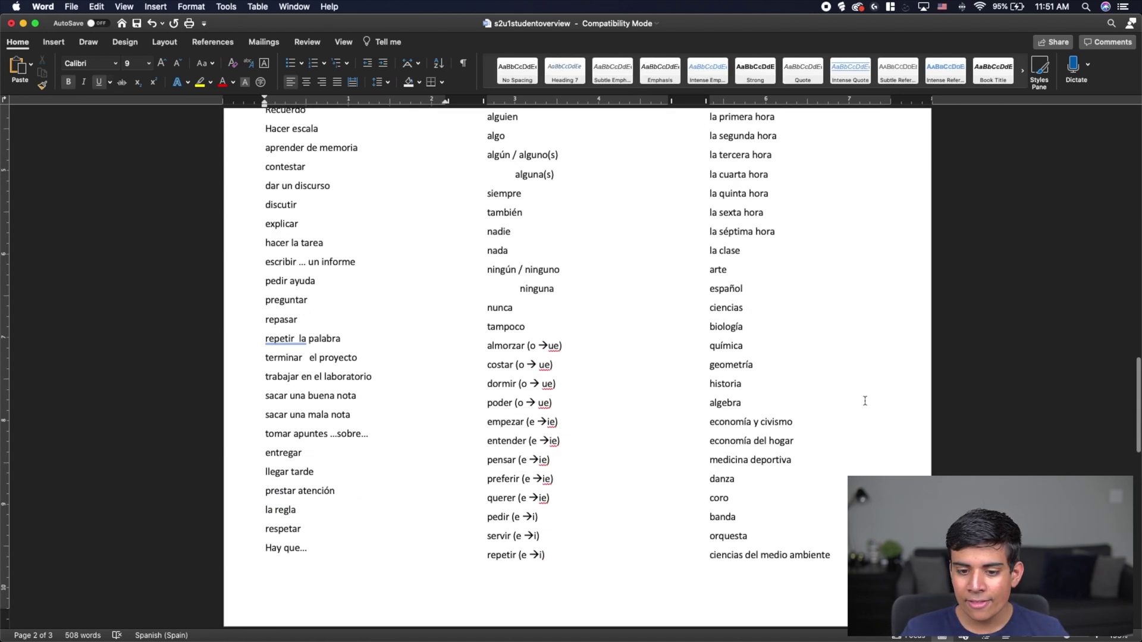
{"action": "scroll", "coordinate": [851, 440], "scroll_direction": "down", "scroll_amount": 3}
{"action": "left_click_drag", "start_coordinate": [839, 482], "coordinate": [465, 221]}
{"action": "left_click_drag", "start_coordinate": [369, 517], "coordinate": [293, 372]}
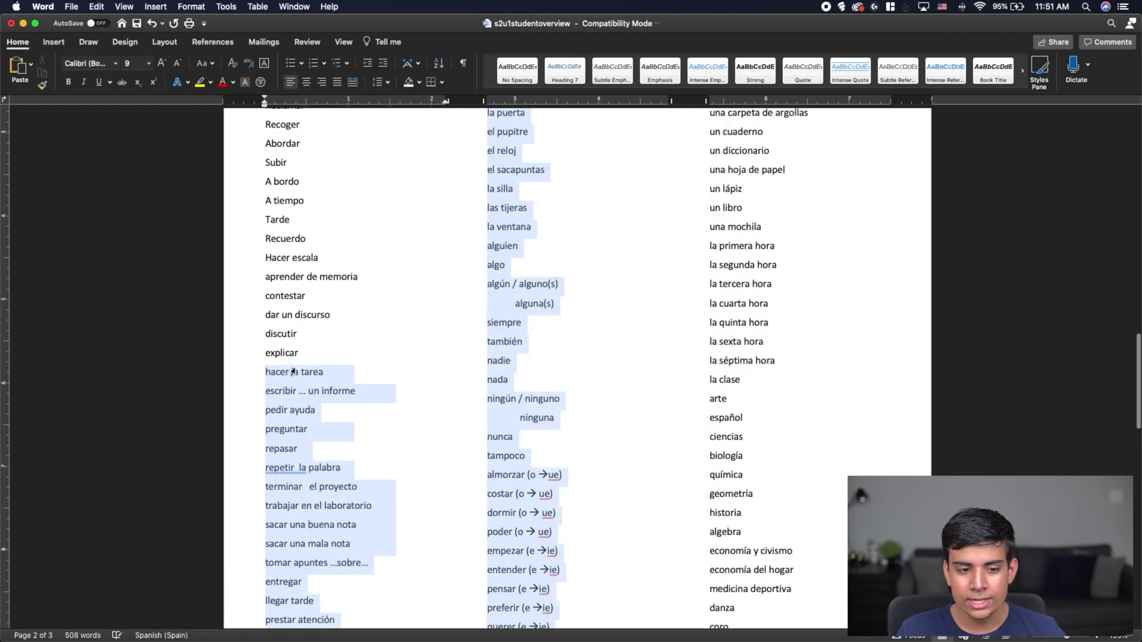
{"action": "scroll", "coordinate": [293, 372], "scroll_direction": "up", "scroll_amount": 10}
{"action": "left_click_drag", "start_coordinate": [265, 320], "coordinate": [323, 359]}
{"action": "scroll", "coordinate": [284, 340], "scroll_direction": "down", "scroll_amount": 10}
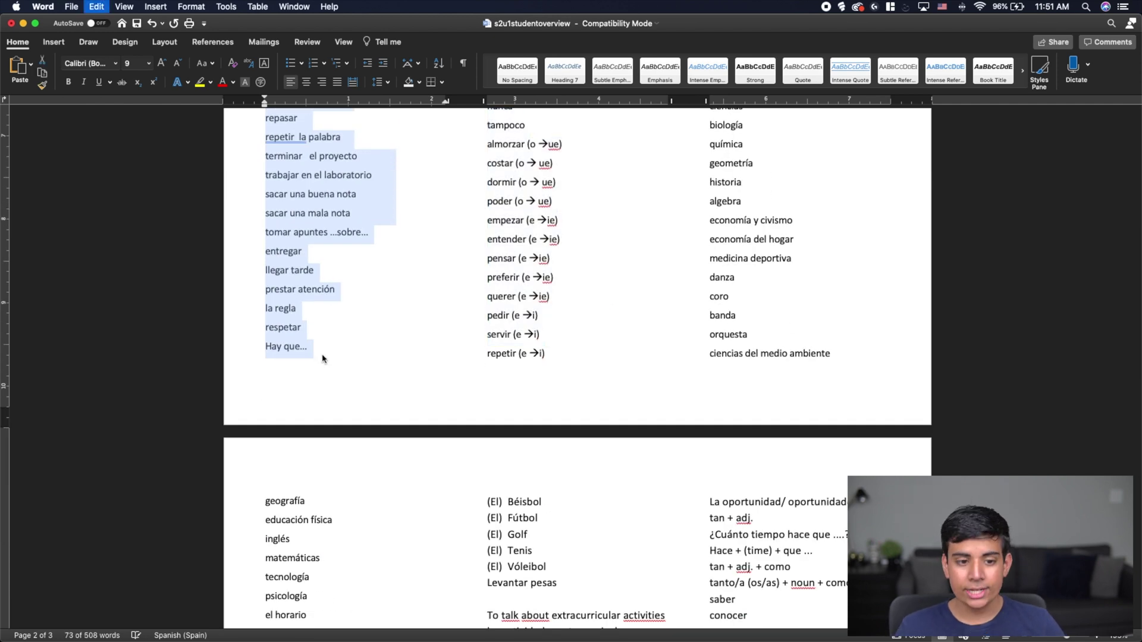
{"action": "key", "text": "ctrl+Left"}
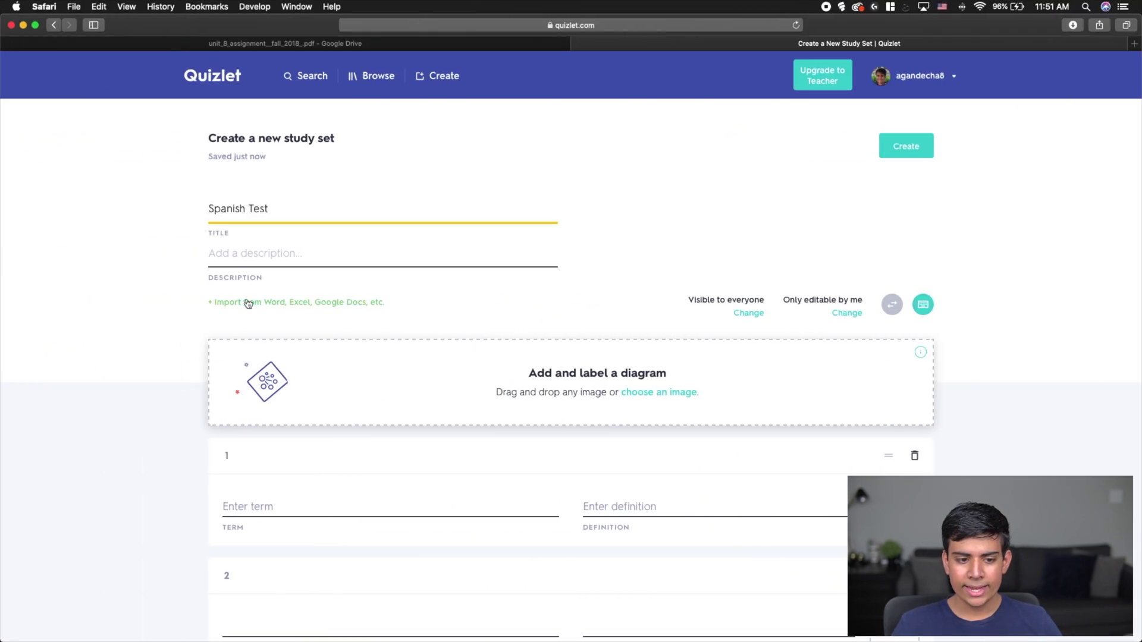
- Paste the Spanish vocabulary into the import box and import it as 38 cards
{"action": "left_click", "coordinate": [249, 304]}
{"action": "key", "text": "super+v"}
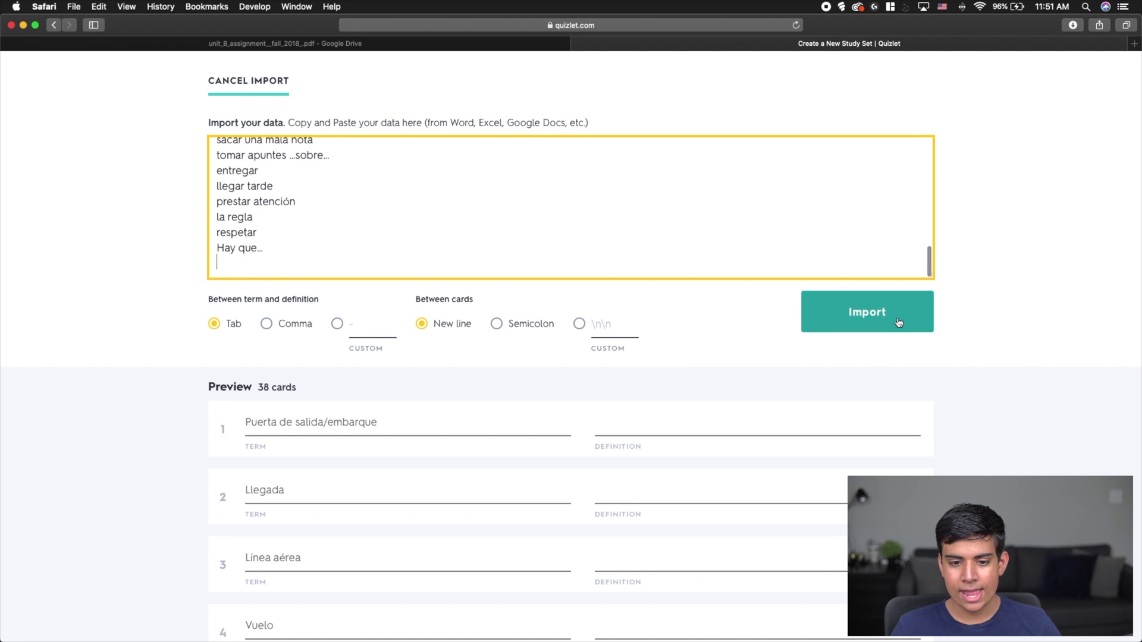
{"action": "left_click", "coordinate": [899, 323]}
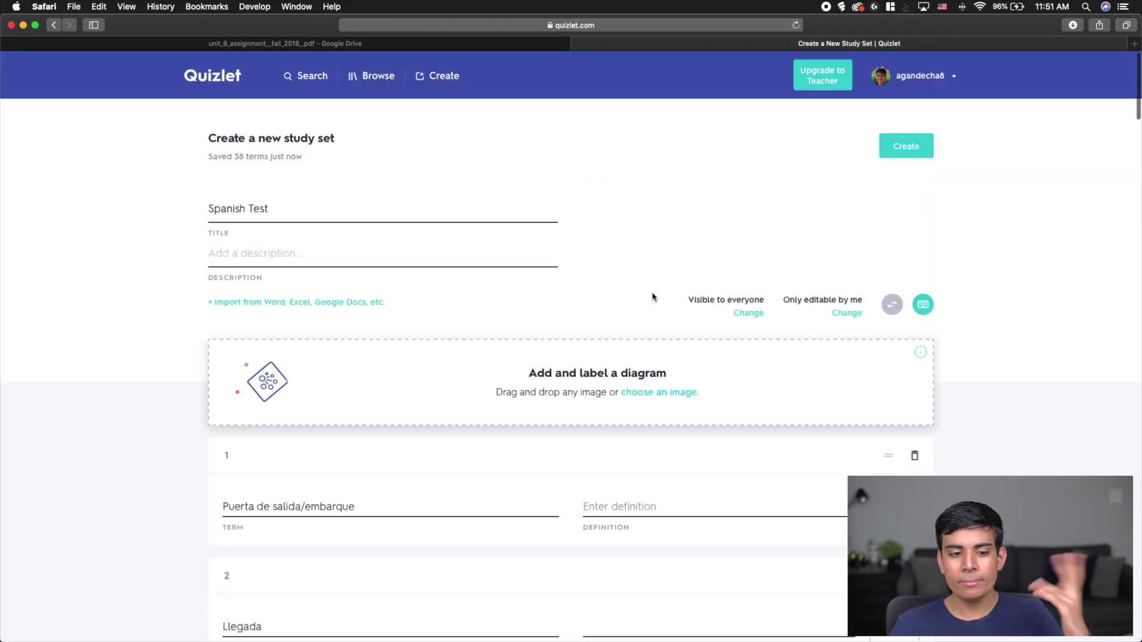
{"action": "scroll", "coordinate": [652, 297], "scroll_direction": "down", "scroll_amount": 3}
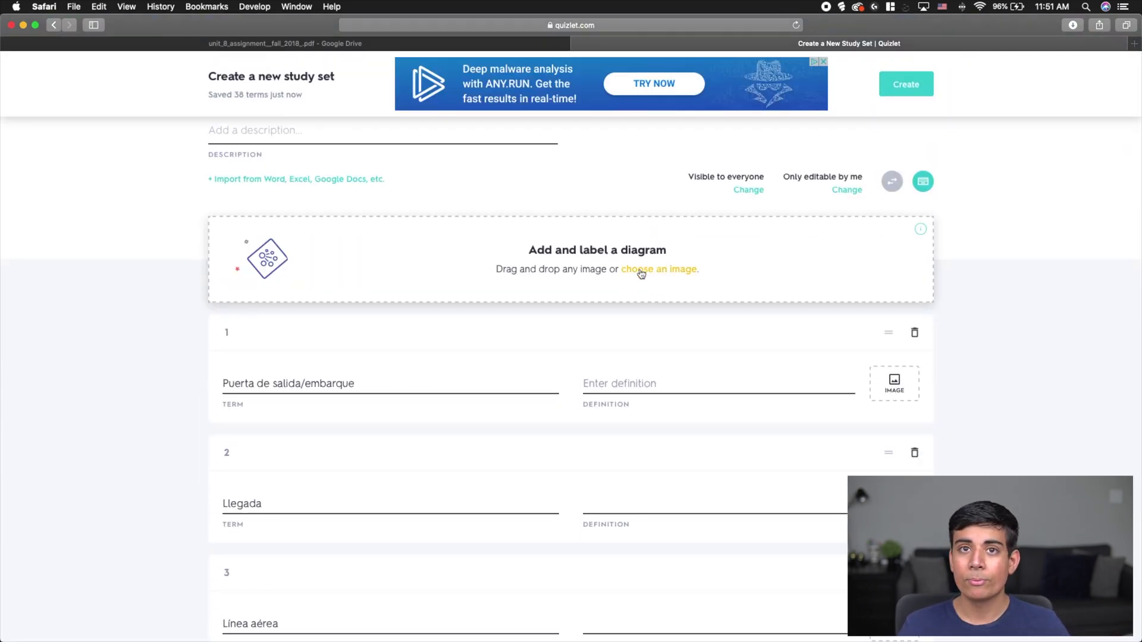
{"action": "scroll", "coordinate": [587, 300], "scroll_direction": "down", "scroll_amount": 1}
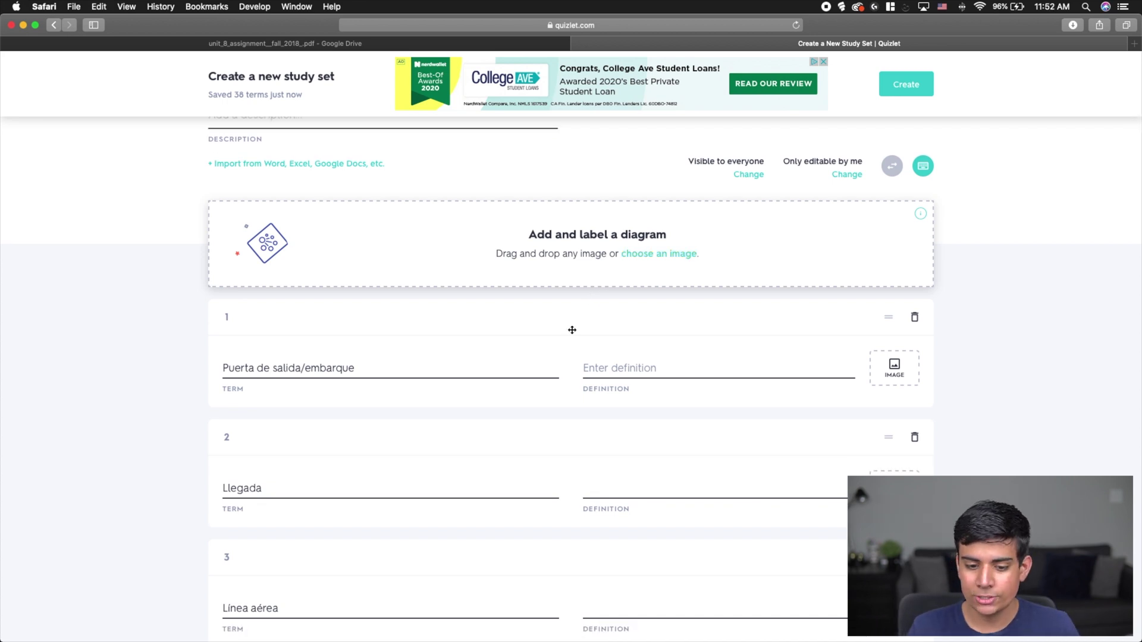
- Set the Spanish Test definition language to English
{"action": "left_click", "coordinate": [502, 485]}
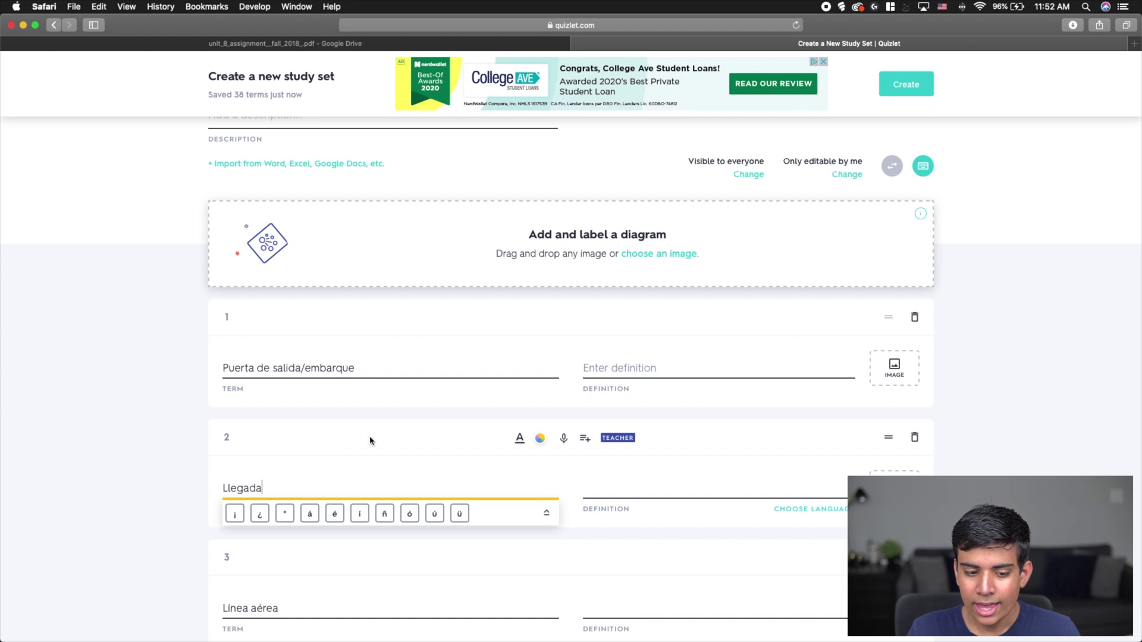
{"action": "left_click", "coordinate": [412, 366]}
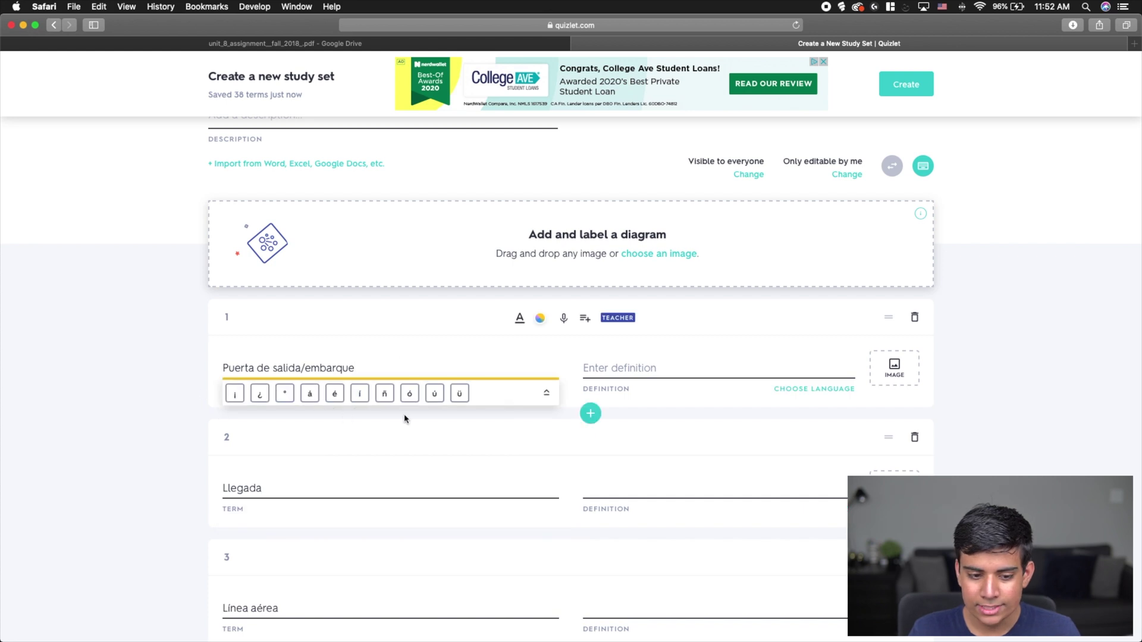
{"action": "left_click", "coordinate": [320, 481]}
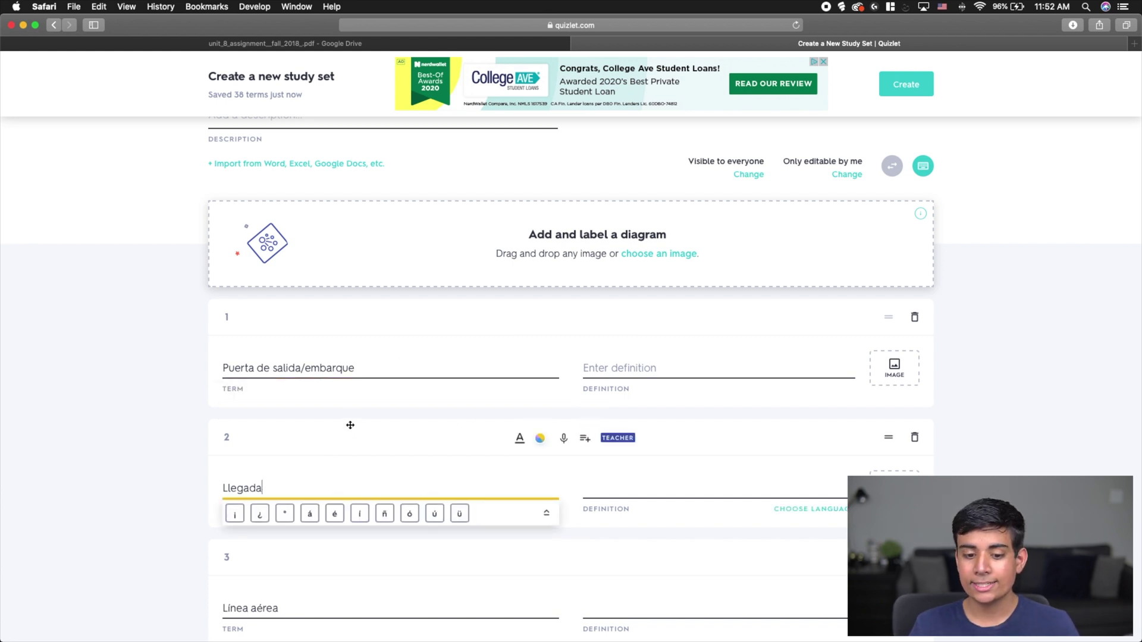
{"action": "scroll", "coordinate": [350, 425], "scroll_direction": "down", "scroll_amount": 2}
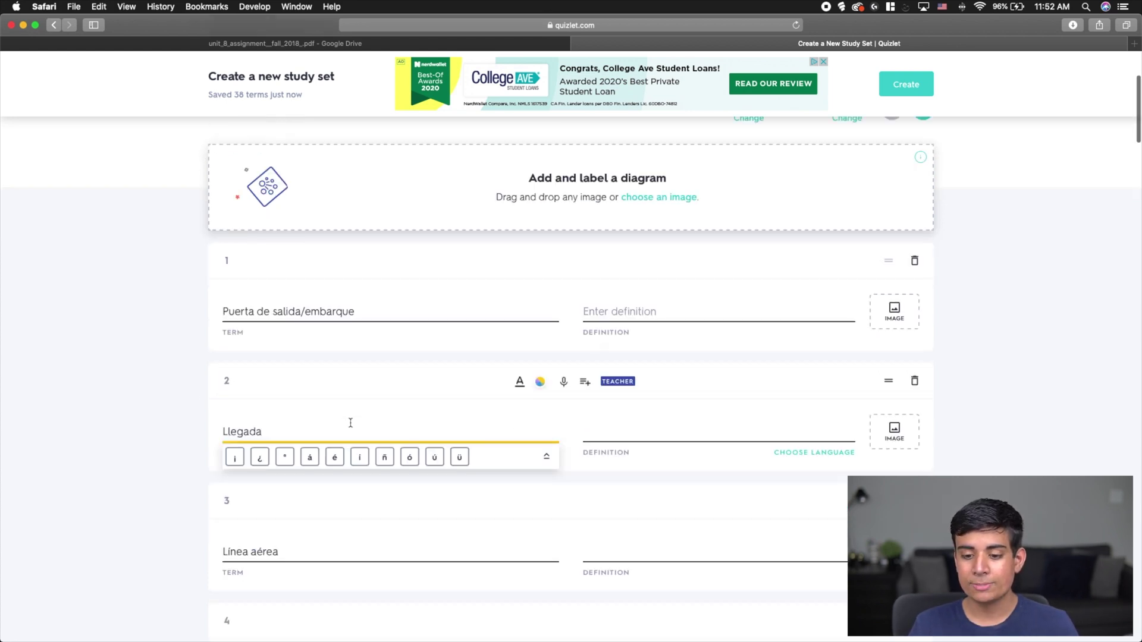
{"action": "left_click", "coordinate": [815, 453]}
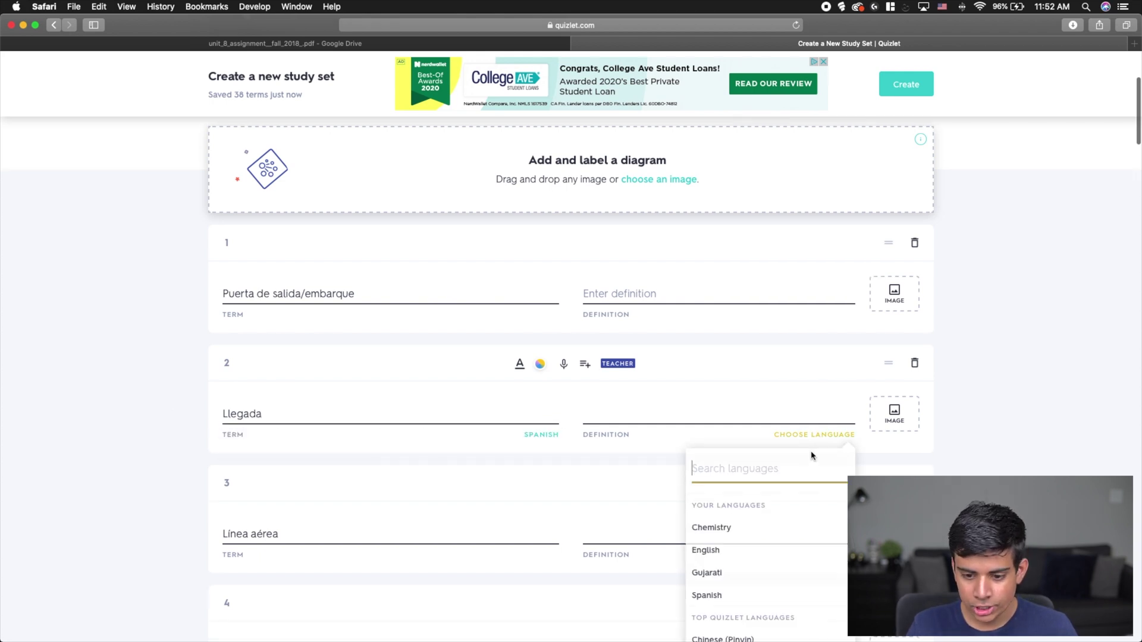
{"action": "scroll", "coordinate": [817, 443], "scroll_direction": "down", "scroll_amount": 3}
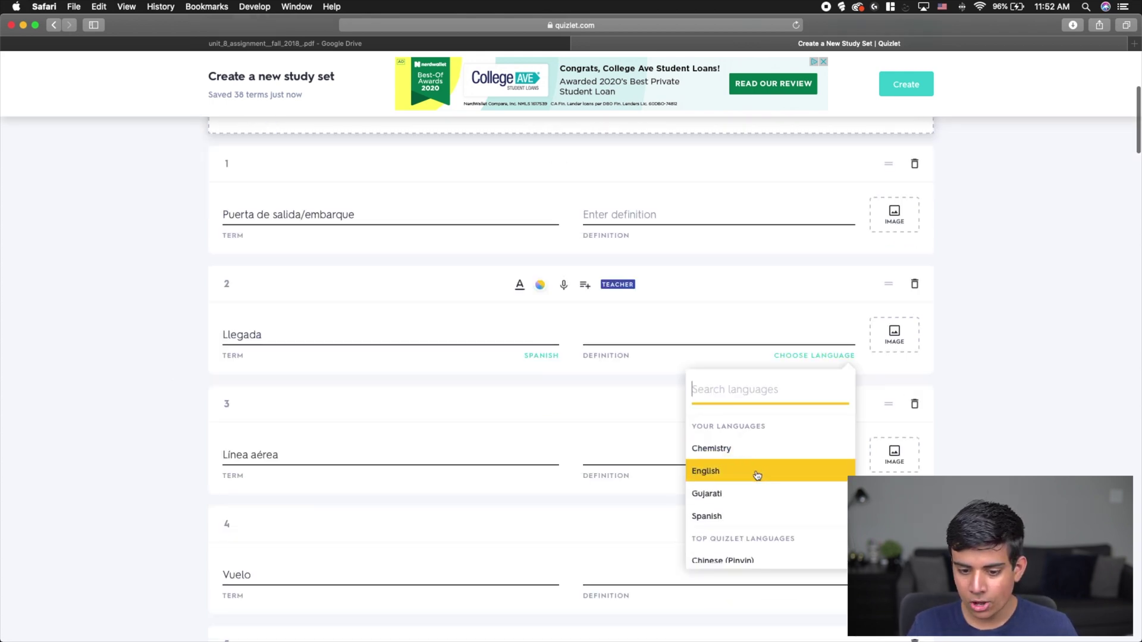
{"action": "left_click", "coordinate": [778, 476]}
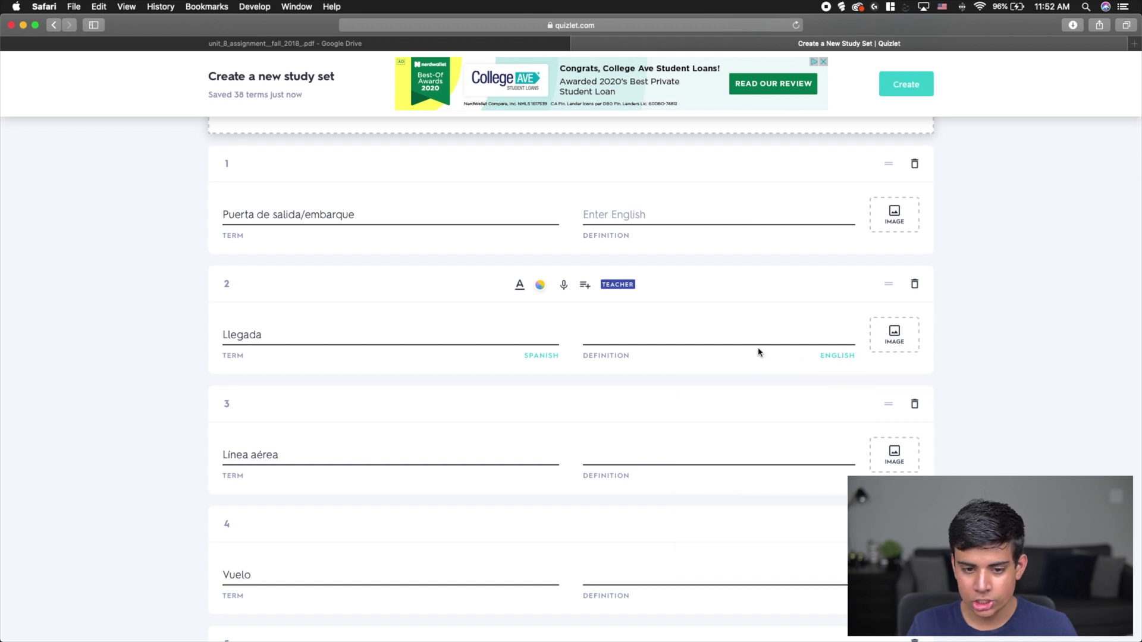
- Give cards 1–4 the suggested definitions exit door, arrival, airline and flight
{"action": "left_click", "coordinate": [681, 212]}
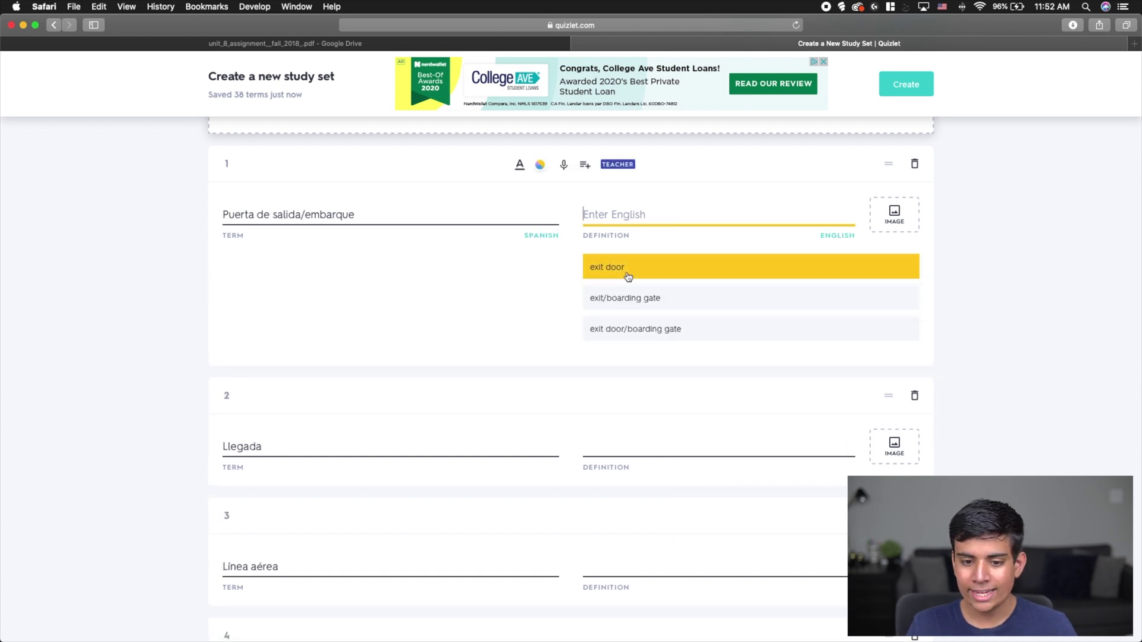
{"action": "left_click", "coordinate": [629, 269]}
{"action": "left_click", "coordinate": [617, 338]}
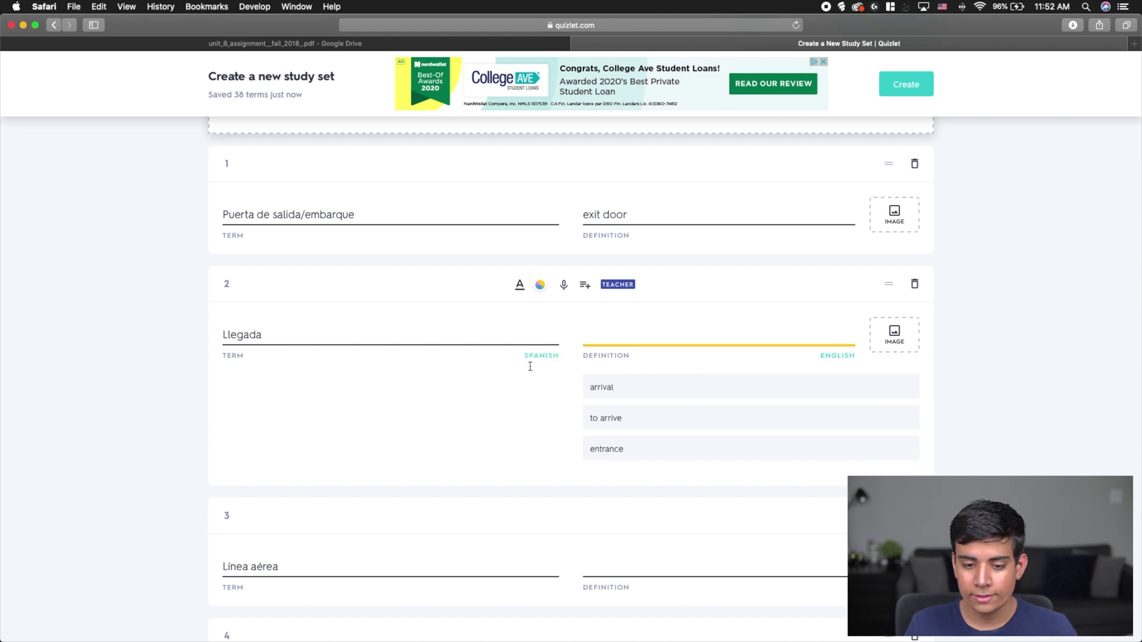
{"action": "left_click", "coordinate": [724, 387]}
{"action": "scroll", "coordinate": [706, 357], "scroll_direction": "down", "scroll_amount": 8}
{"action": "scroll", "coordinate": [644, 298], "scroll_direction": "up", "scroll_amount": 3}
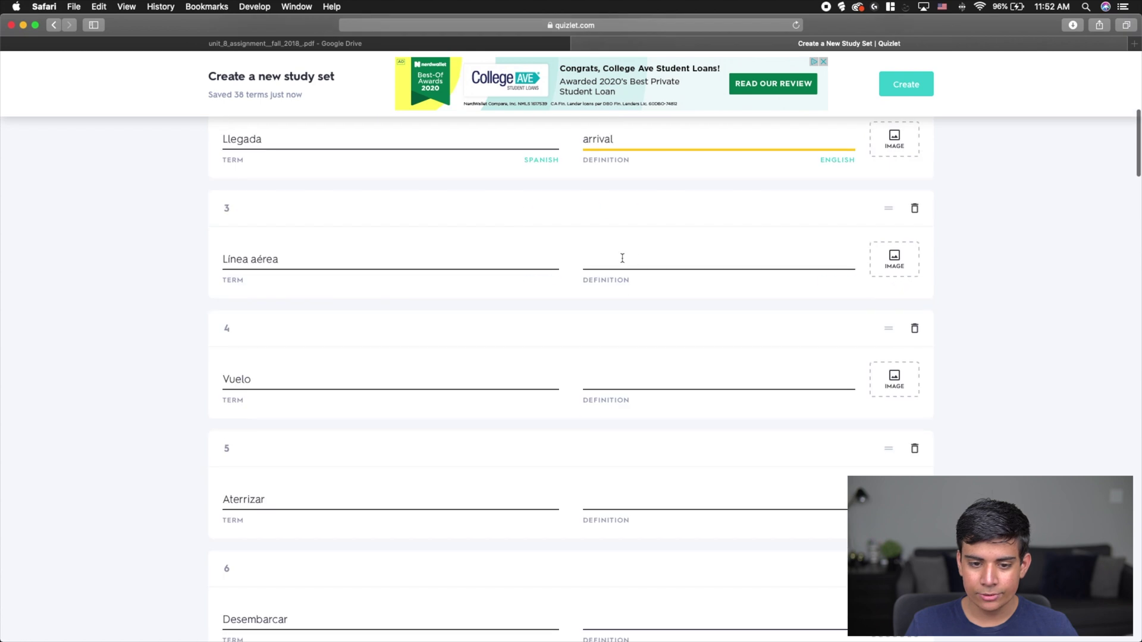
{"action": "left_click", "coordinate": [622, 259]}
{"action": "left_click", "coordinate": [626, 311]}
{"action": "left_click", "coordinate": [637, 377]}
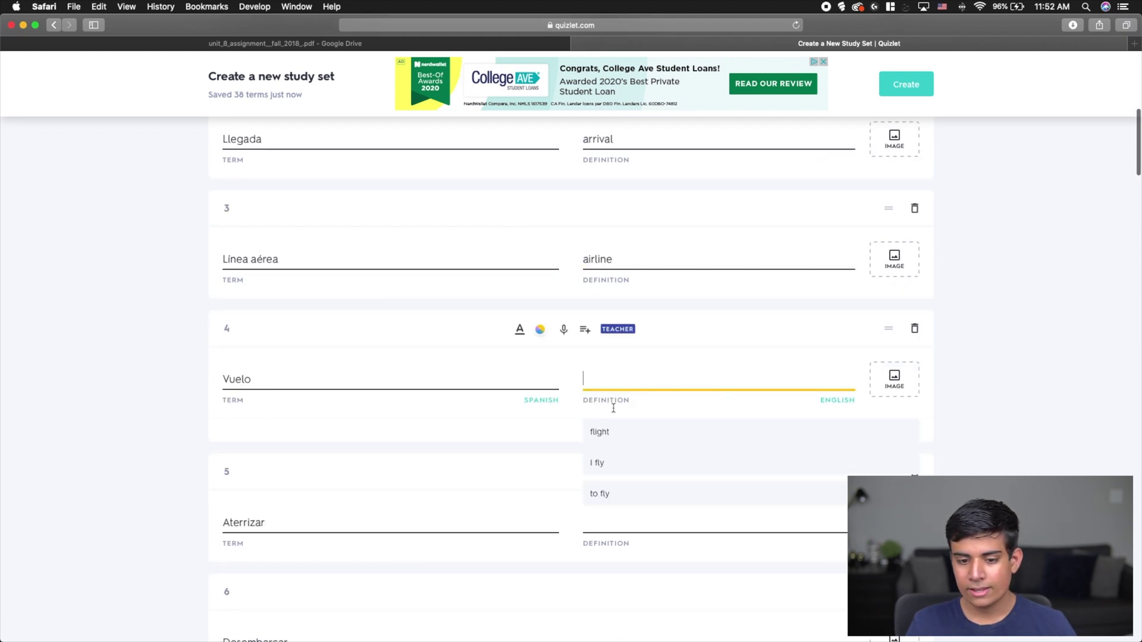
{"action": "left_click", "coordinate": [619, 429]}
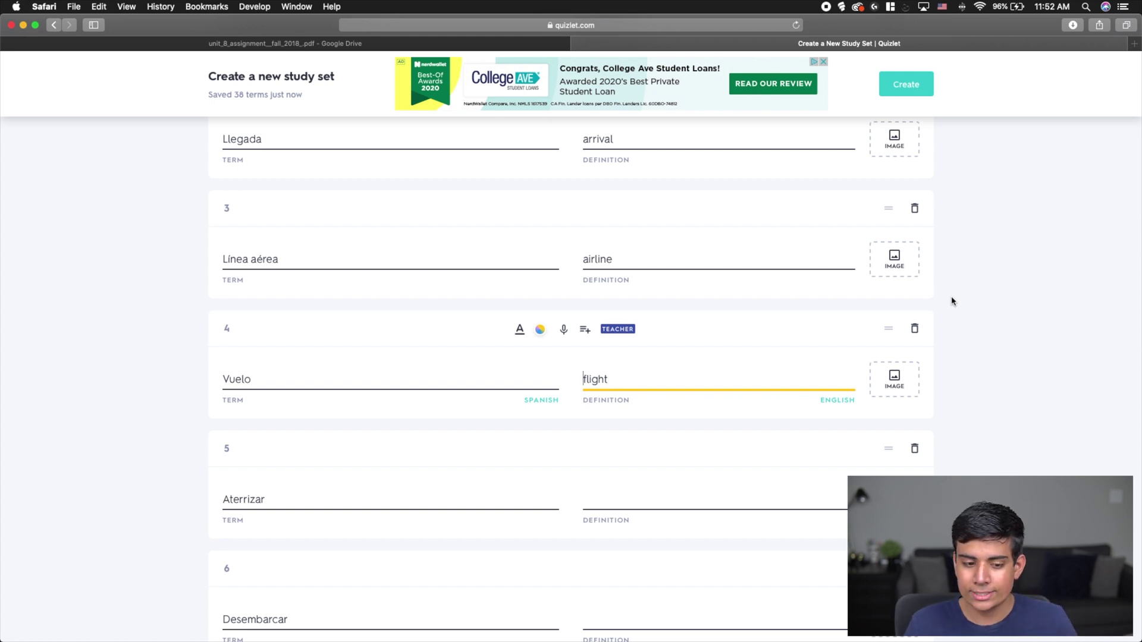
{"action": "scroll", "coordinate": [951, 301], "scroll_direction": "down", "scroll_amount": 4}
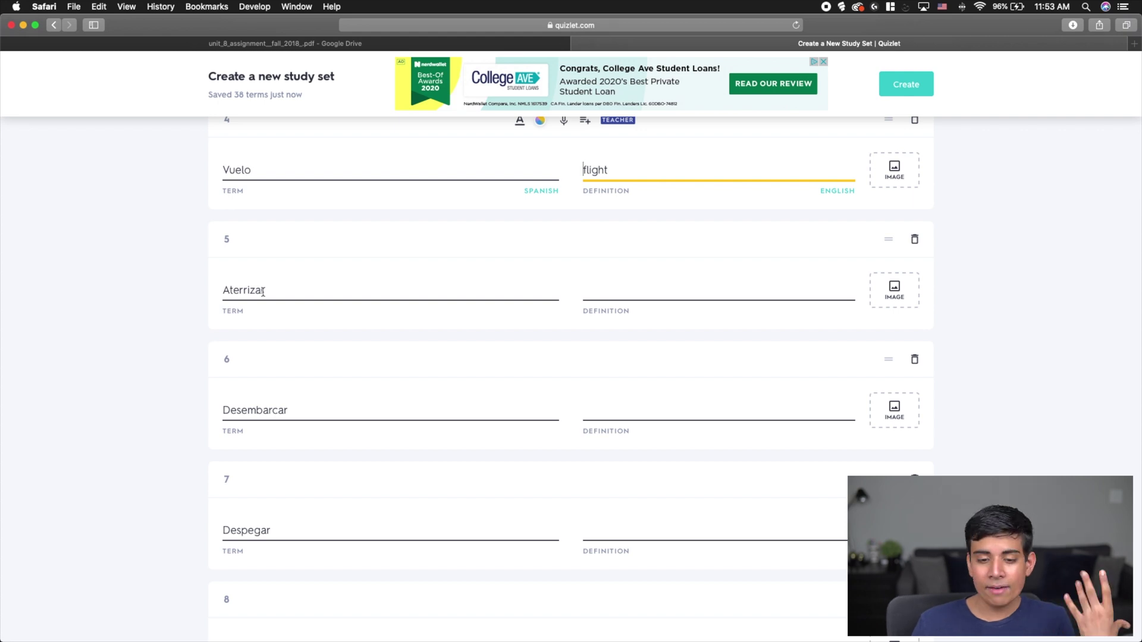
- Bring up English translation suggestions in card 5 Aterrizar's definition field
{"action": "left_click", "coordinate": [681, 295]}
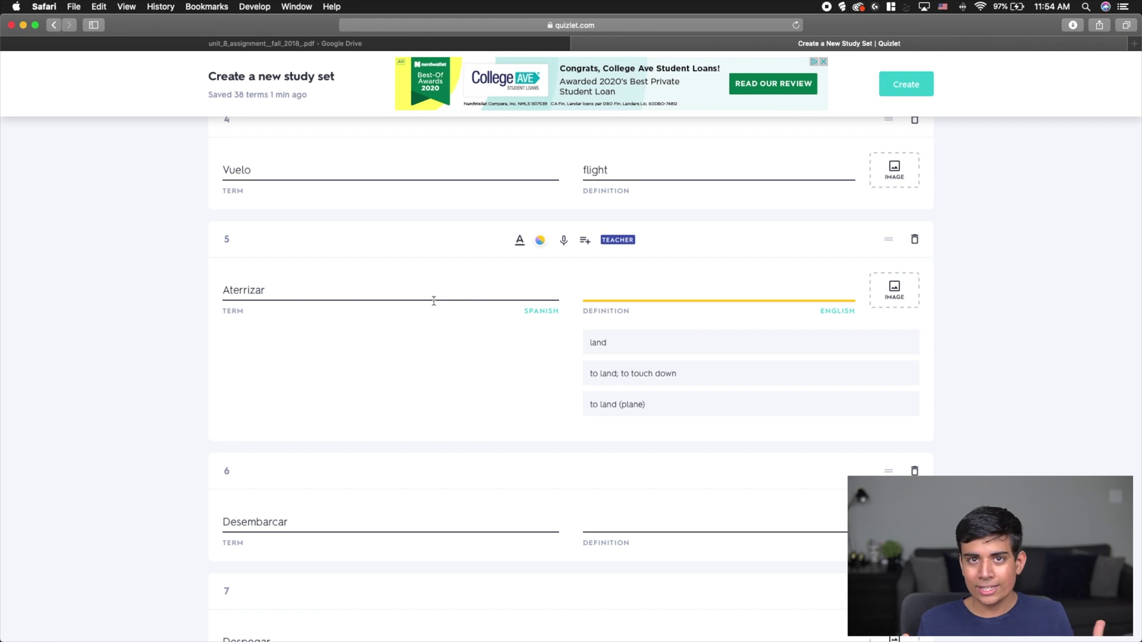
- Define card 5 Aterrizar as 'land' and return to the top of the Spanish Test set
{"action": "left_click", "coordinate": [694, 348]}
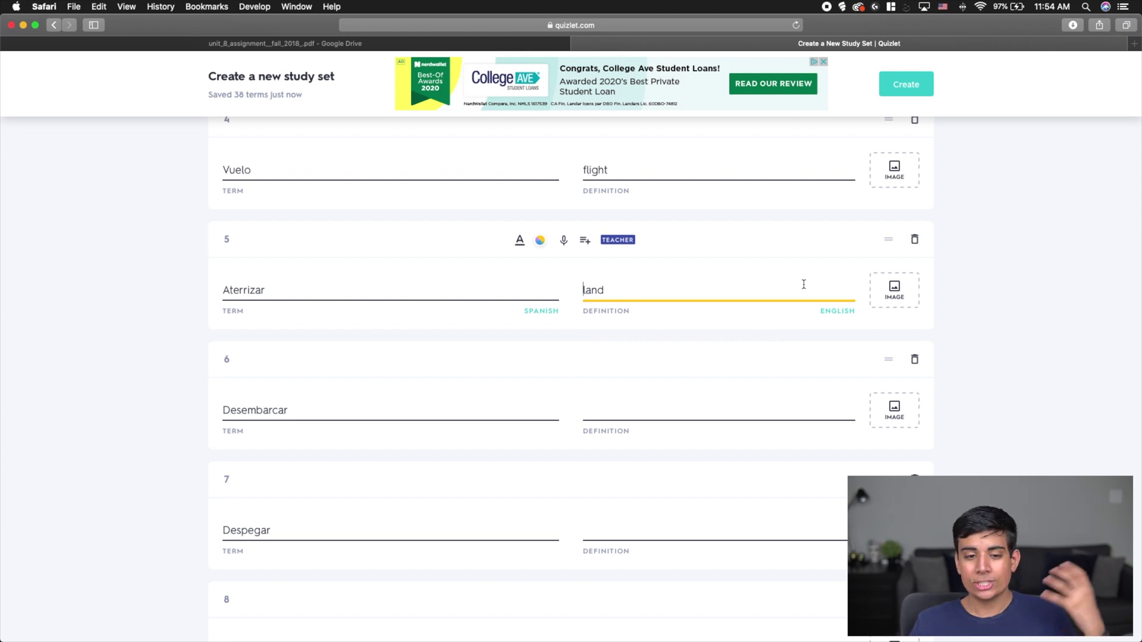
{"action": "mouse_move", "coordinate": [735, 339]}
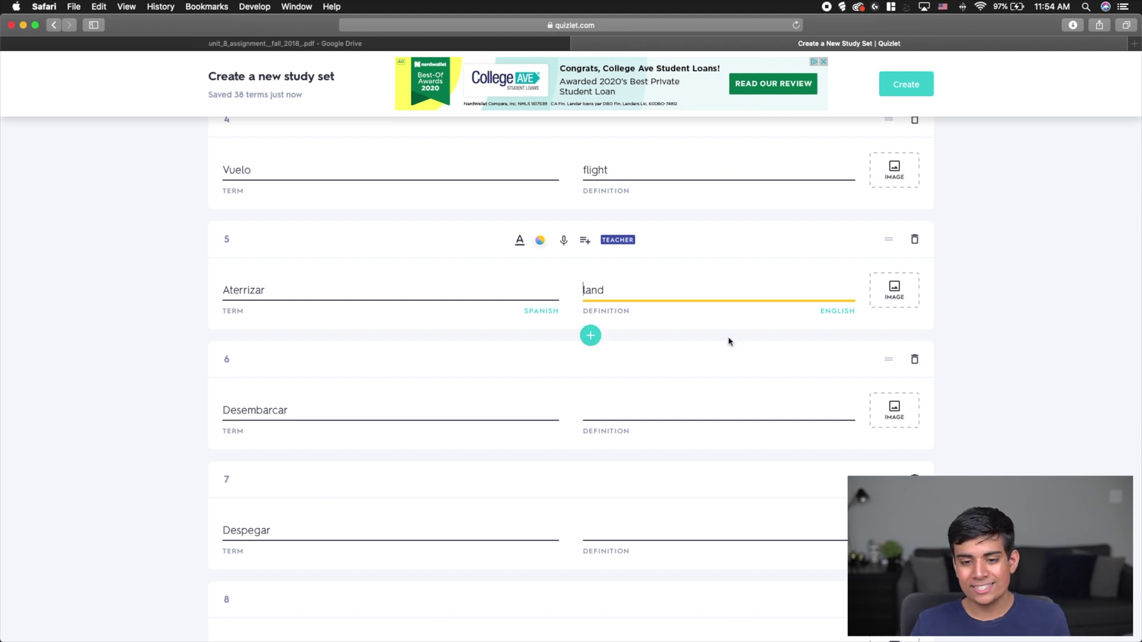
{"action": "scroll", "coordinate": [729, 360], "scroll_direction": "up", "scroll_amount": 15}
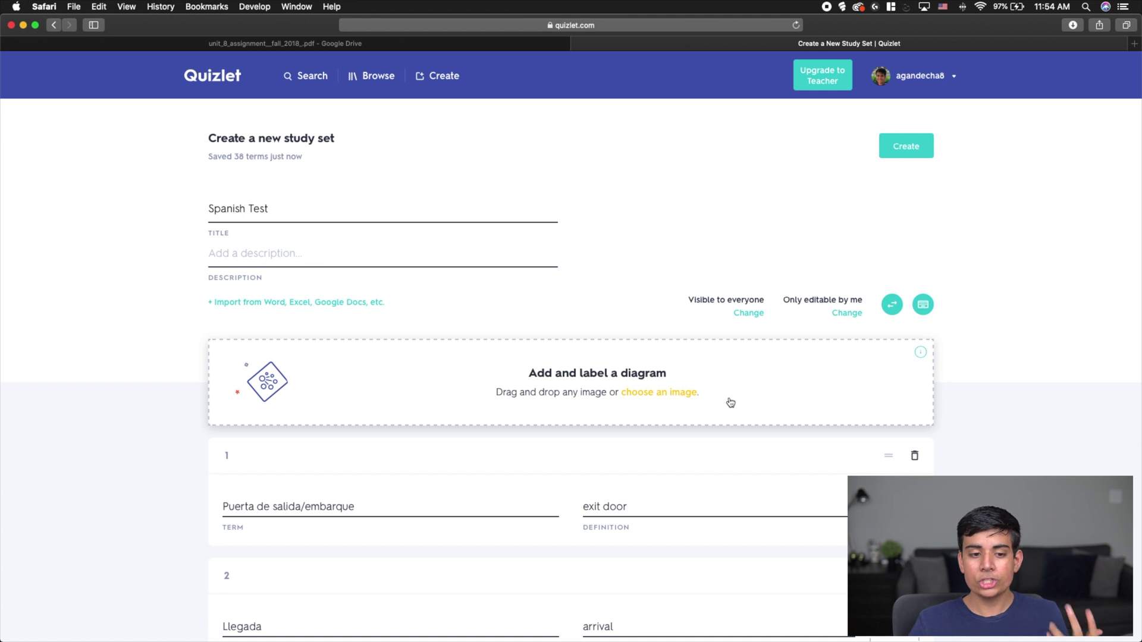
{"action": "left_click", "coordinate": [375, 303]}
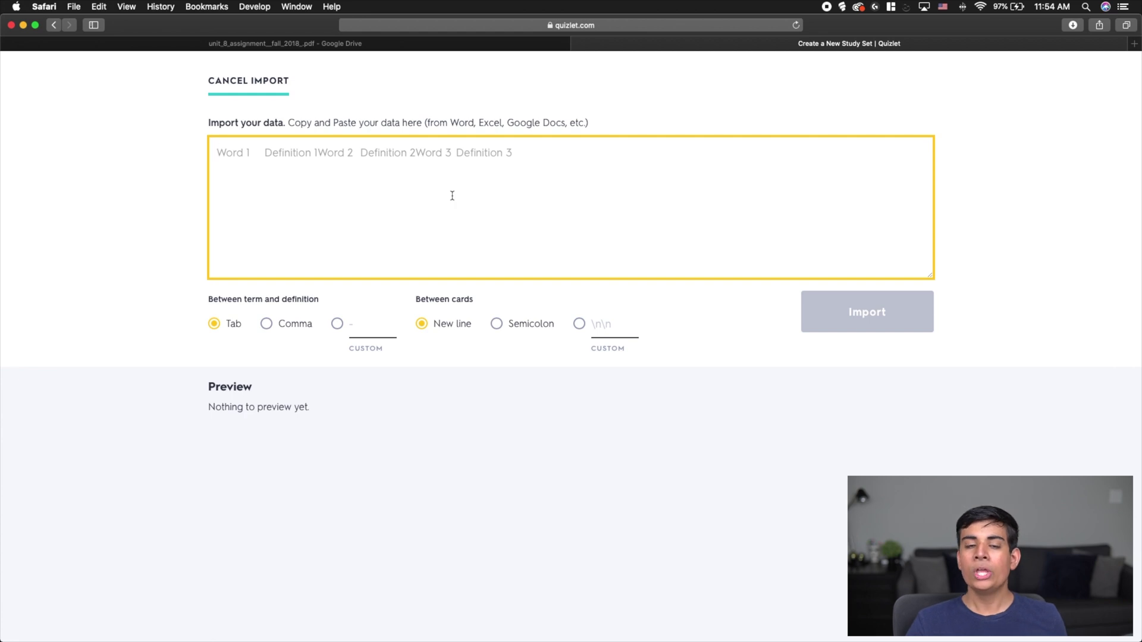
{"action": "left_click", "coordinate": [263, 91]}
{"action": "scroll", "coordinate": [583, 357], "scroll_direction": "down", "scroll_amount": 3}
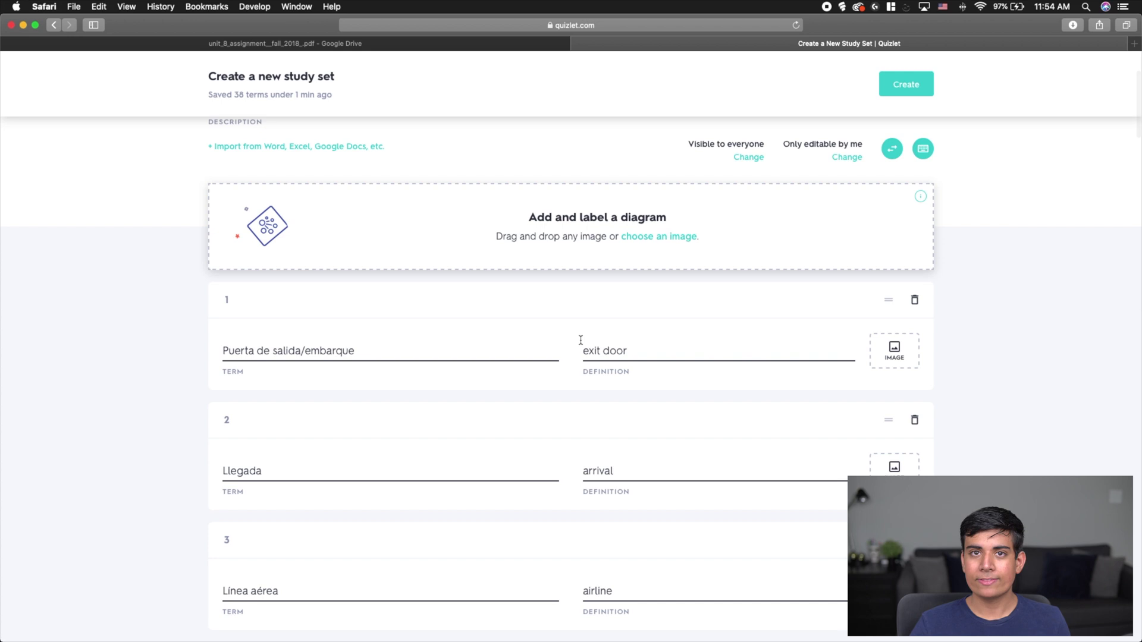